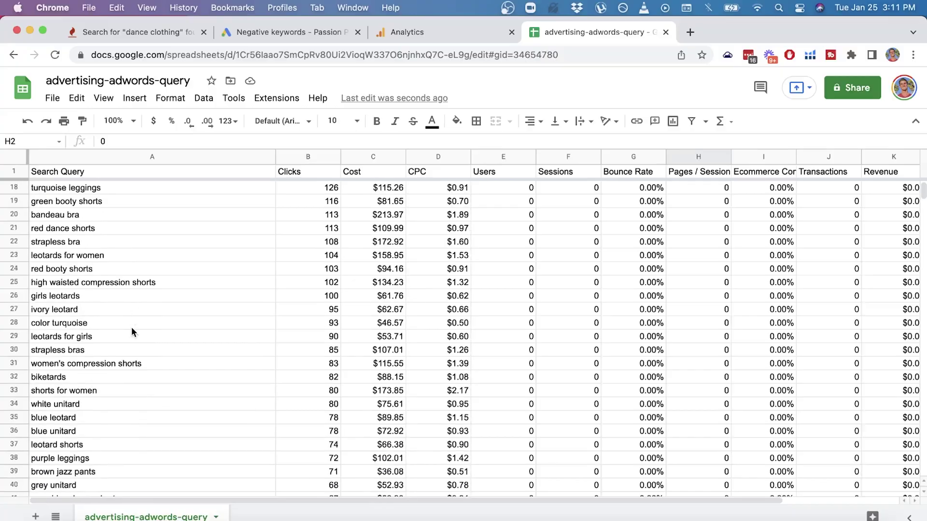
Step: Search Keywordtool.io for 'dance clothing' to list its 189 Google keyword suggestions
scroll(132, 328, "down", 5)
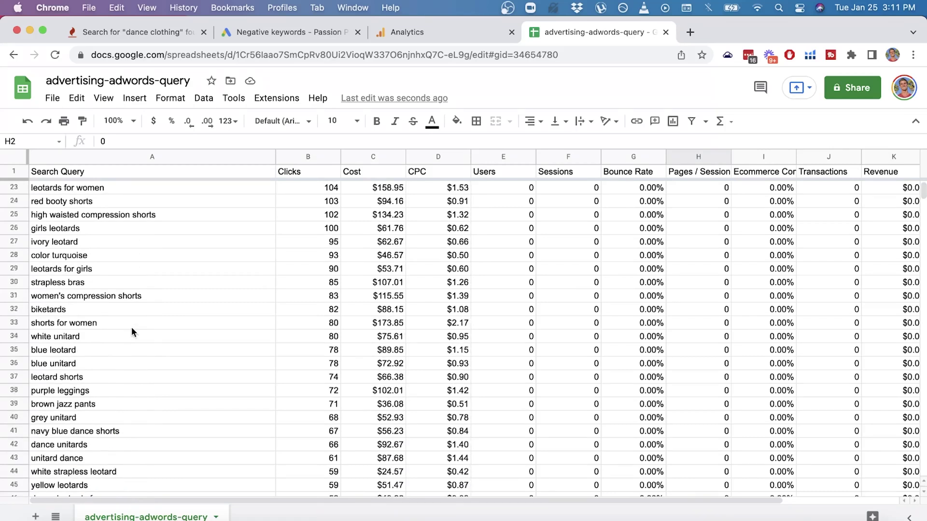
scroll(132, 328, "down", 15)
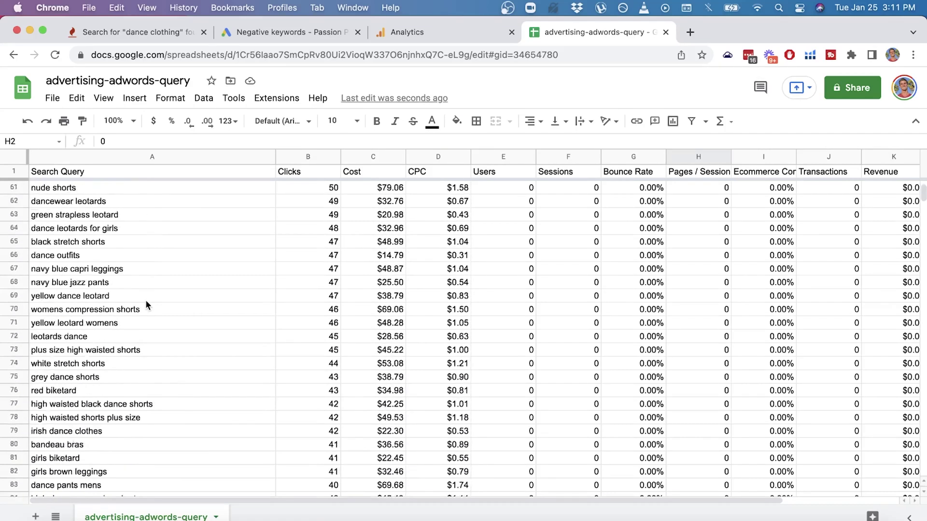
scroll(146, 300, "down", 1)
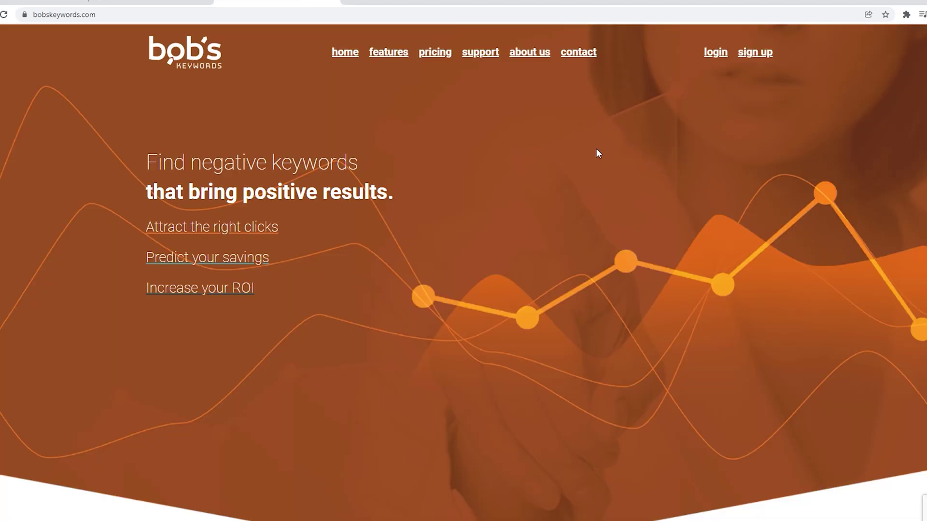
scroll(596, 151, "down", 1)
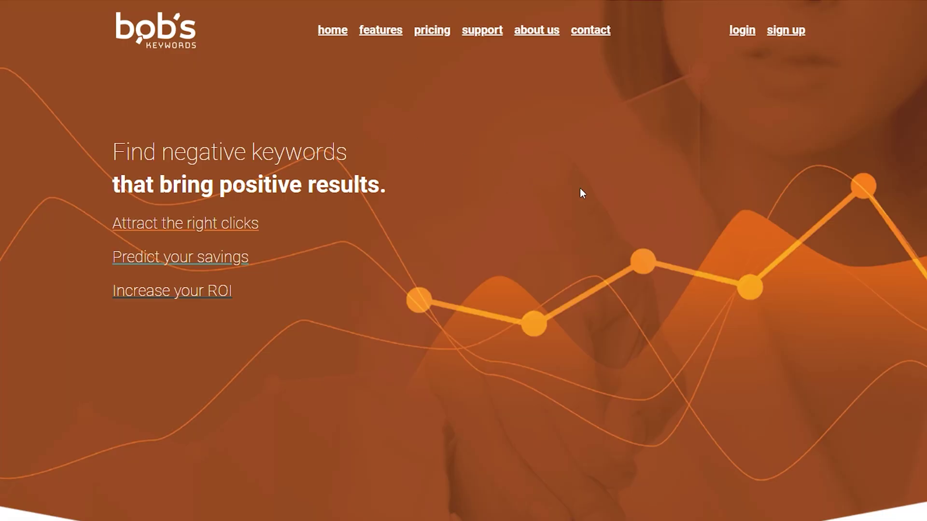
scroll(581, 187, "down", 6)
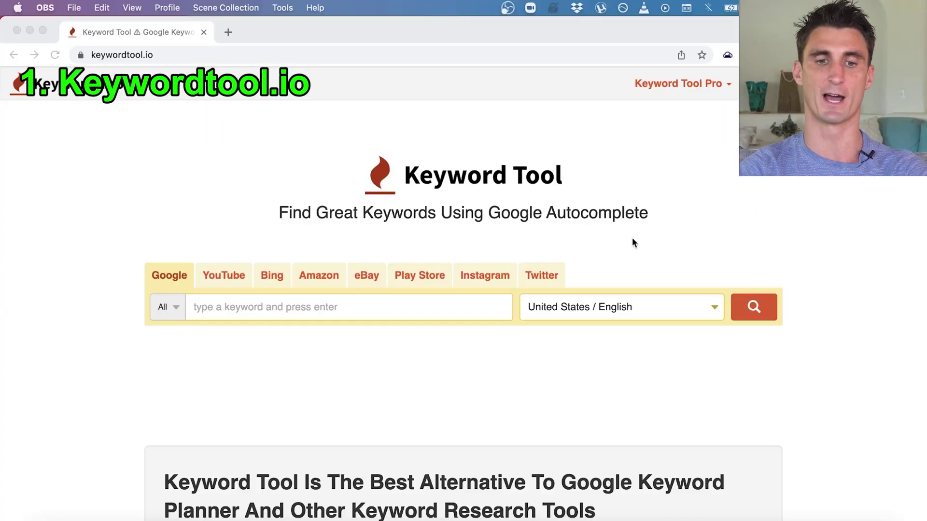
left_click(261, 309)
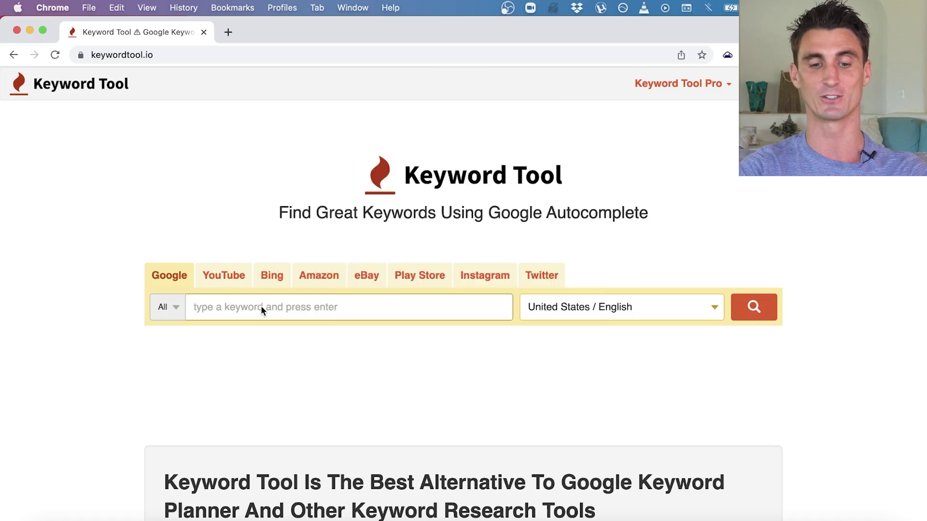
type("dance clothing")
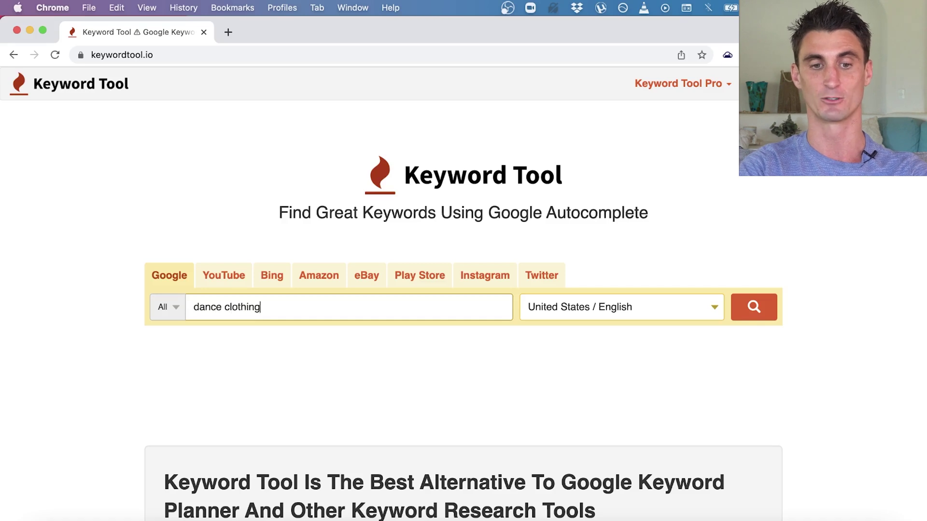
left_click(768, 313)
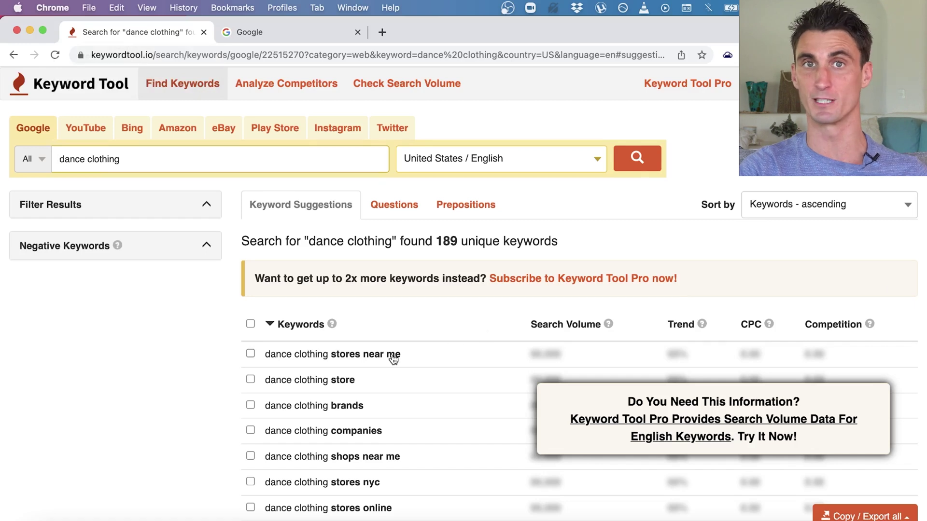
scroll(393, 359, "down", 5)
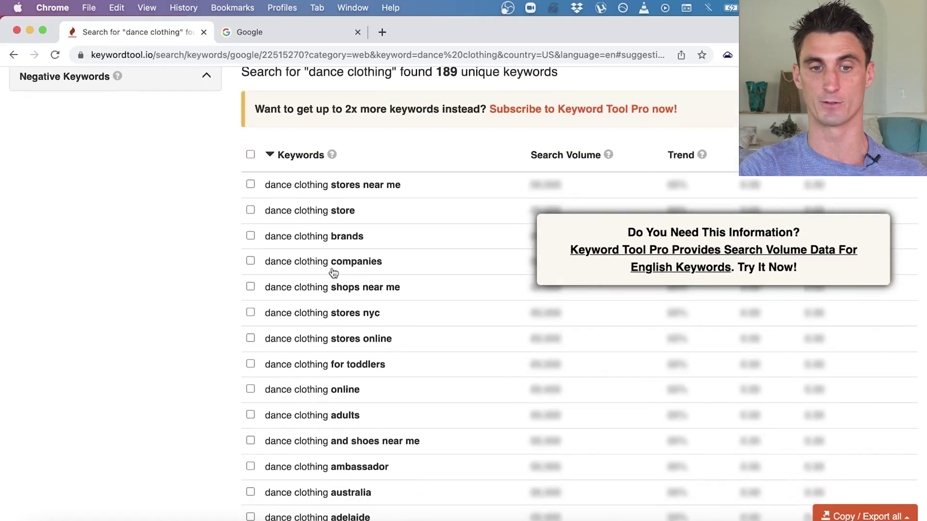
left_click(283, 35)
type("dance clothing")
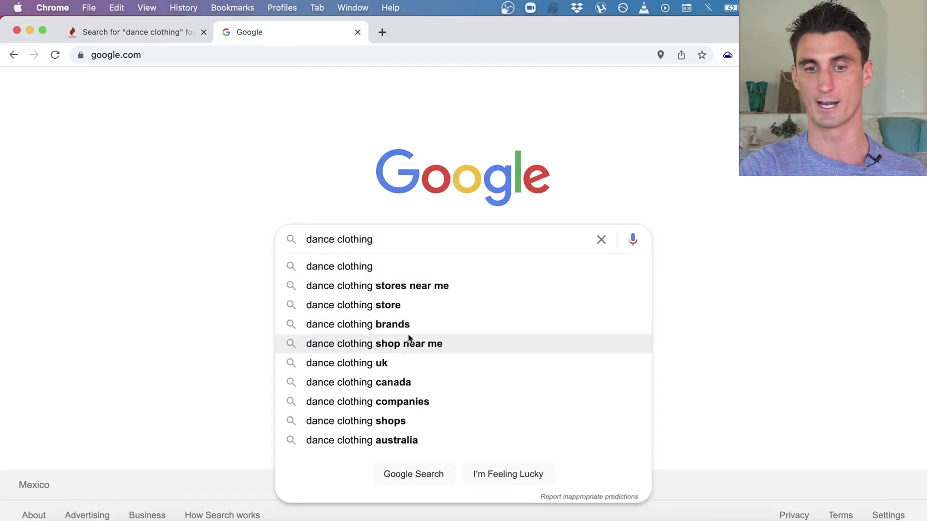
left_click(154, 35)
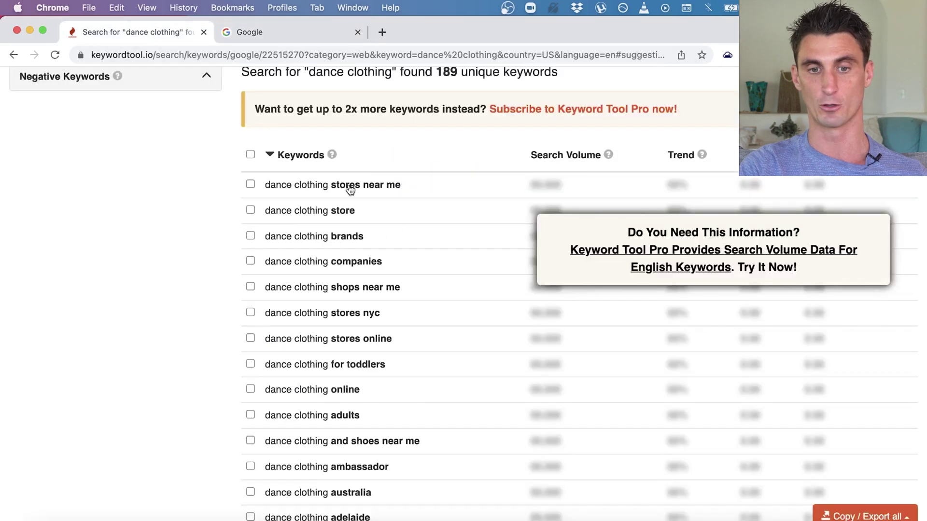
key("ctrl+Tab")
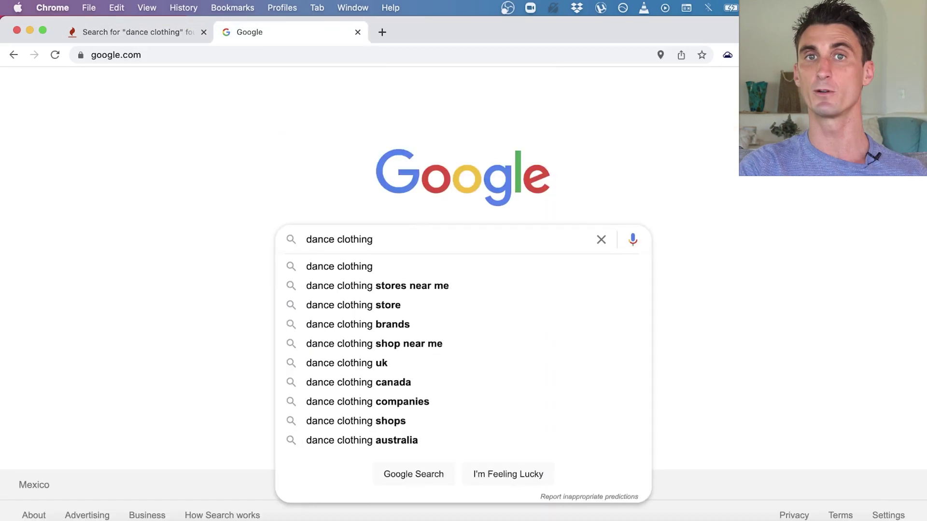
type("a")
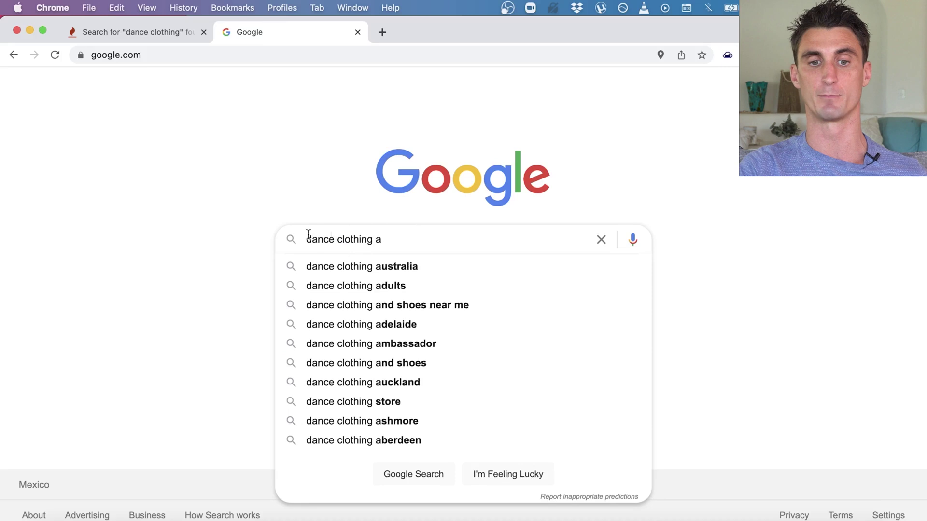
left_click(154, 37)
scroll(307, 292, "down", 5)
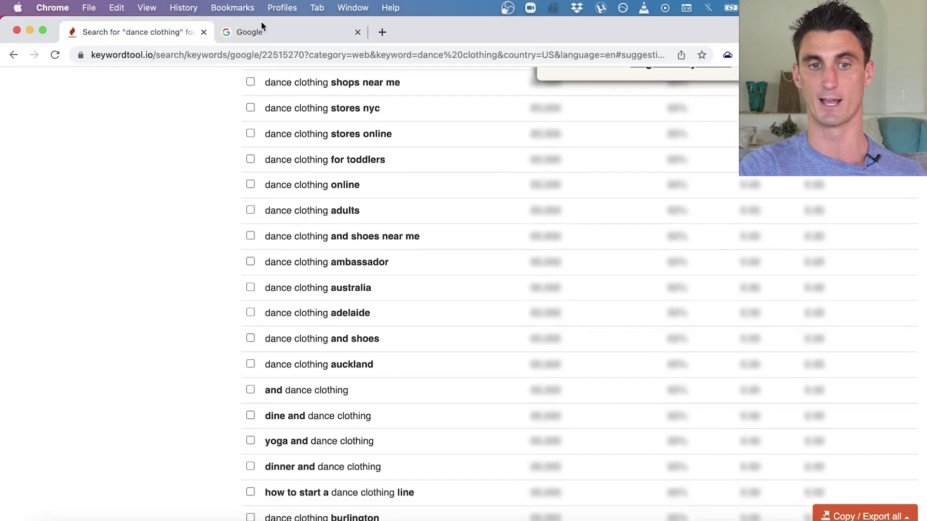
left_click(263, 25)
key("BackSpace")
key("BackSpace")
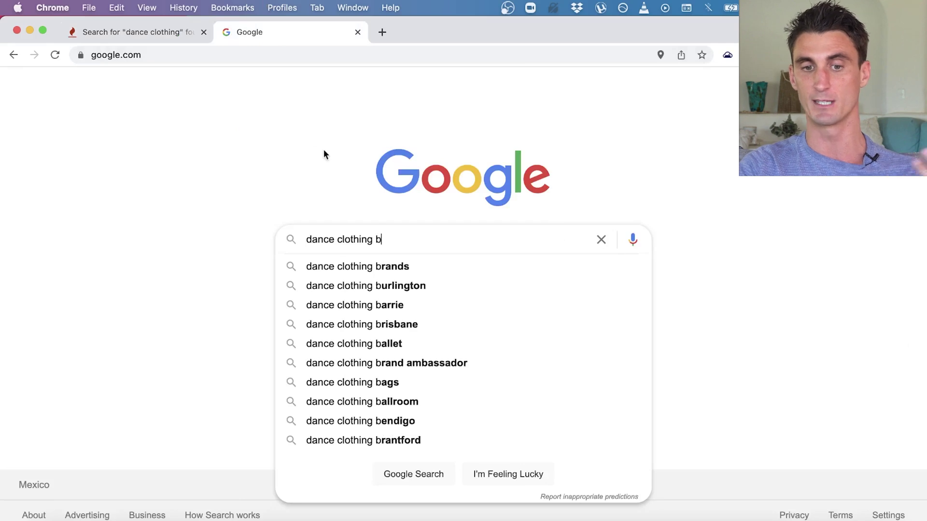
left_click(128, 33)
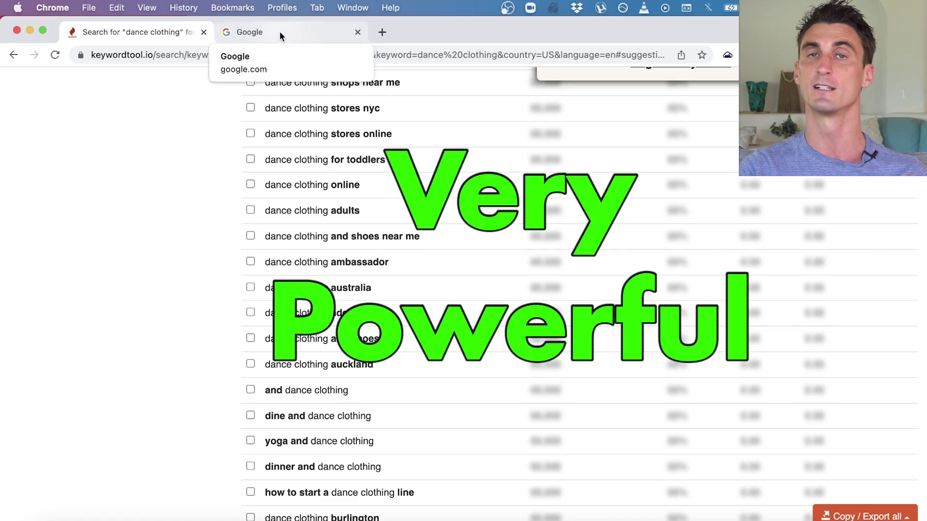
scroll(444, 228, "up", 8)
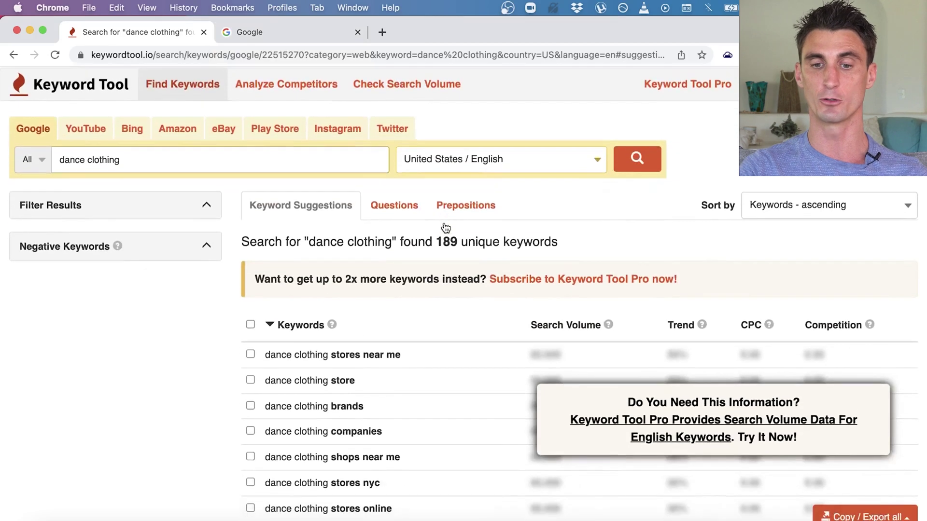
Step: Tick the dance clothing stores near me, stores nyc, ambassador and and shoes suggestions
scroll(445, 227, "down", 2)
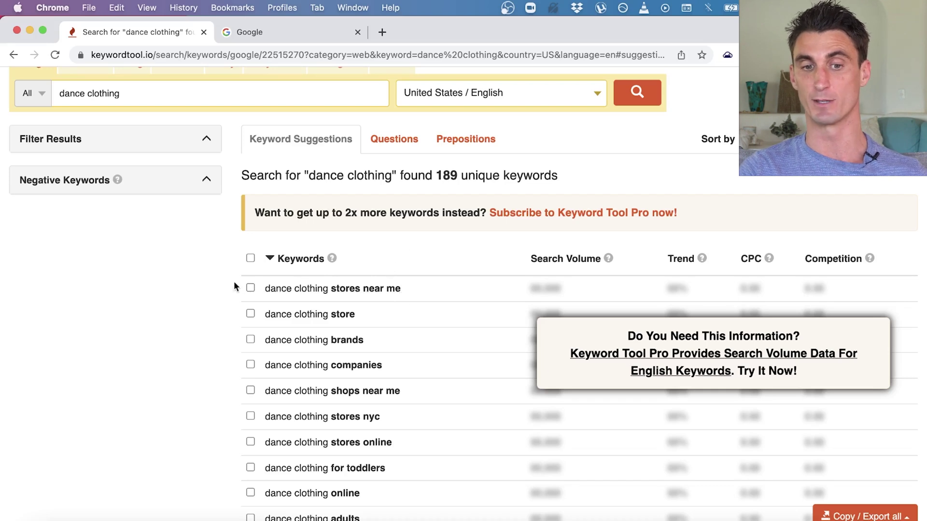
left_click(250, 287)
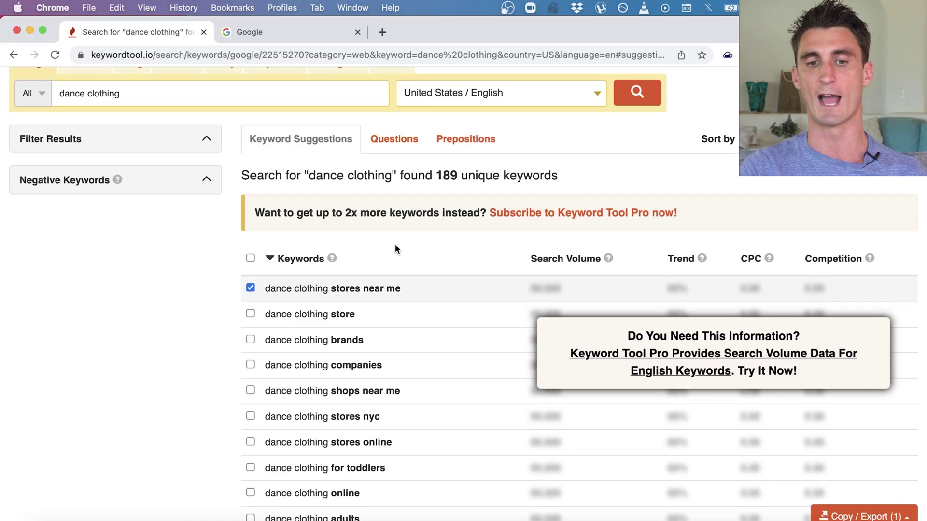
scroll(395, 244, "down", 1)
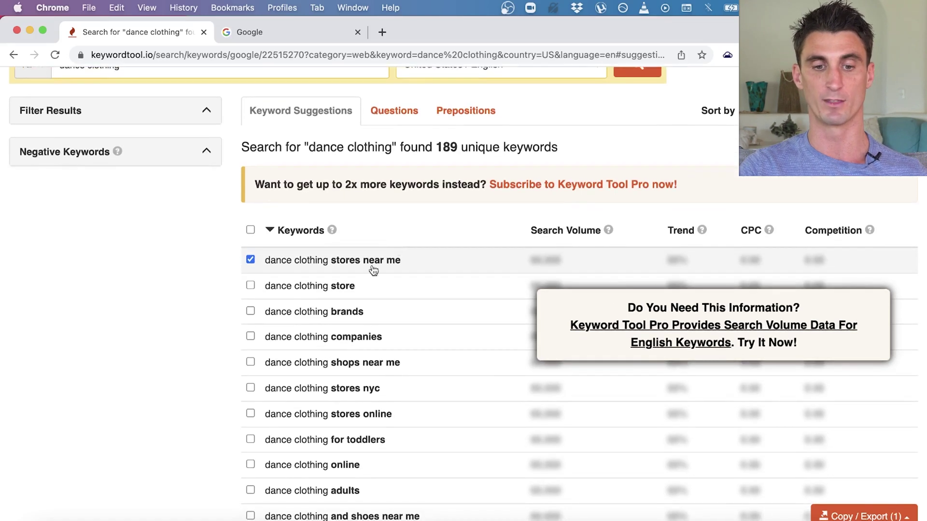
left_click(250, 389)
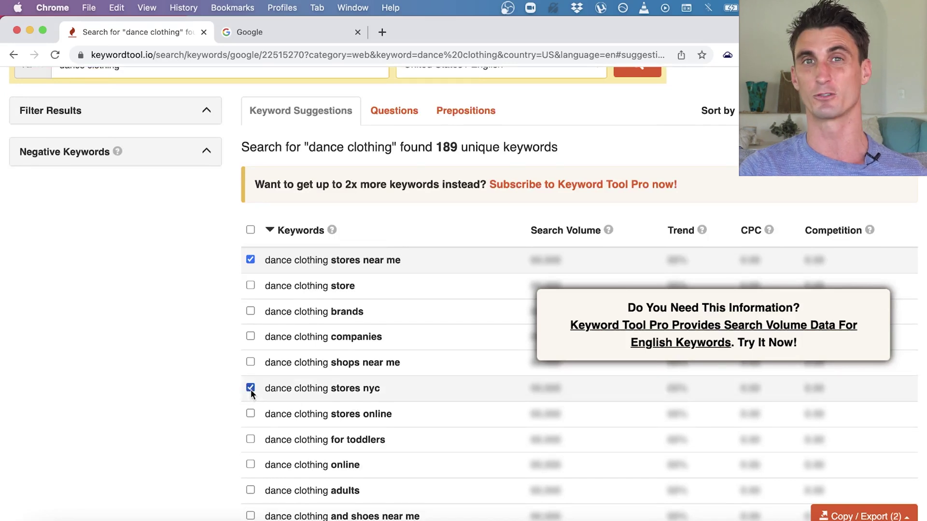
scroll(379, 387, "down", 3)
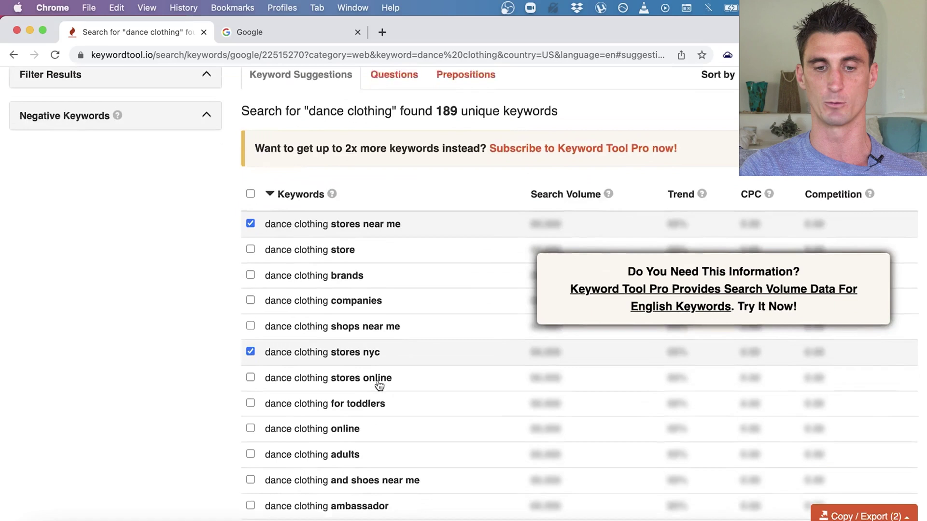
scroll(400, 338, "down", 4)
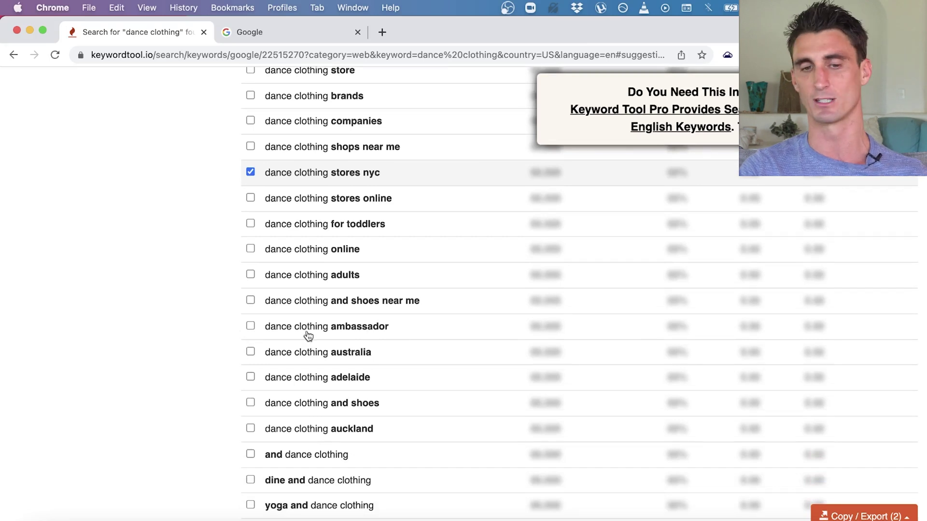
left_click(248, 328)
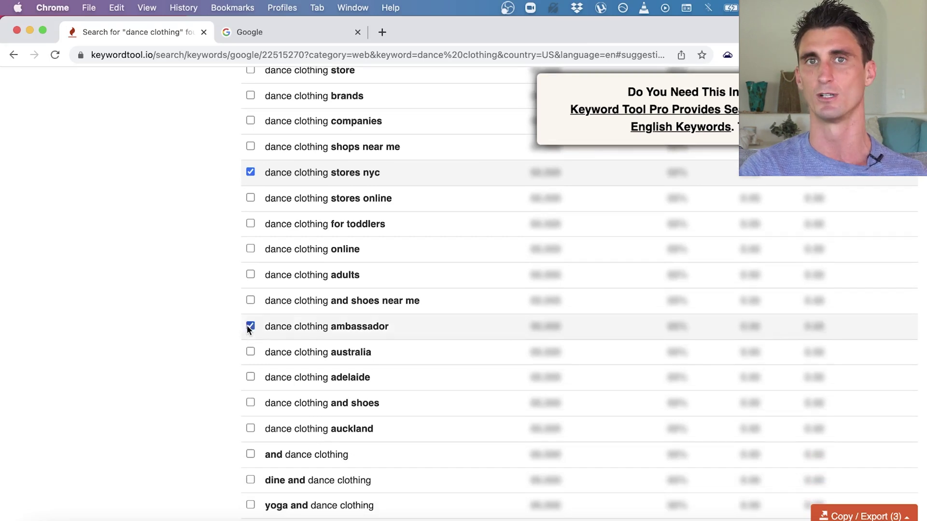
left_click(251, 403)
Step: Also tick dance clothing cheap and open the Copy / Export (5) options
scroll(371, 410, "down", 3)
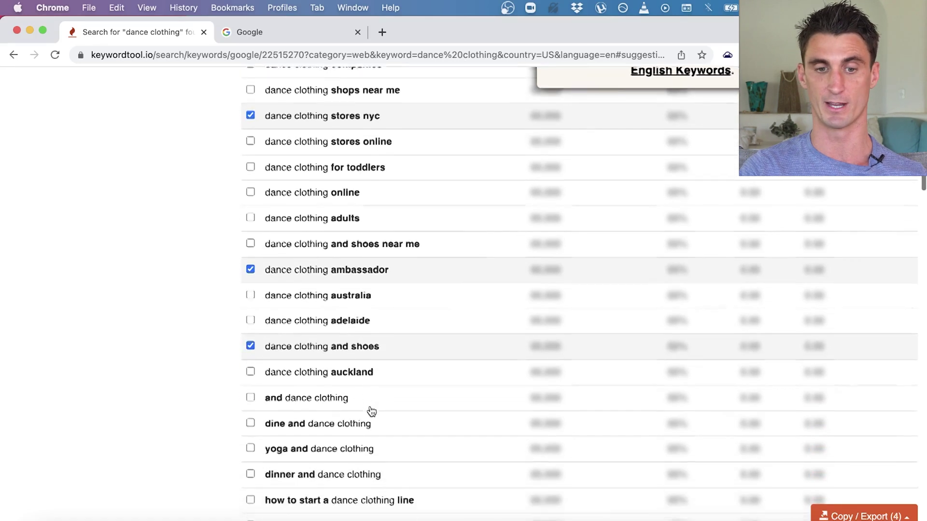
scroll(419, 368, "down", 15)
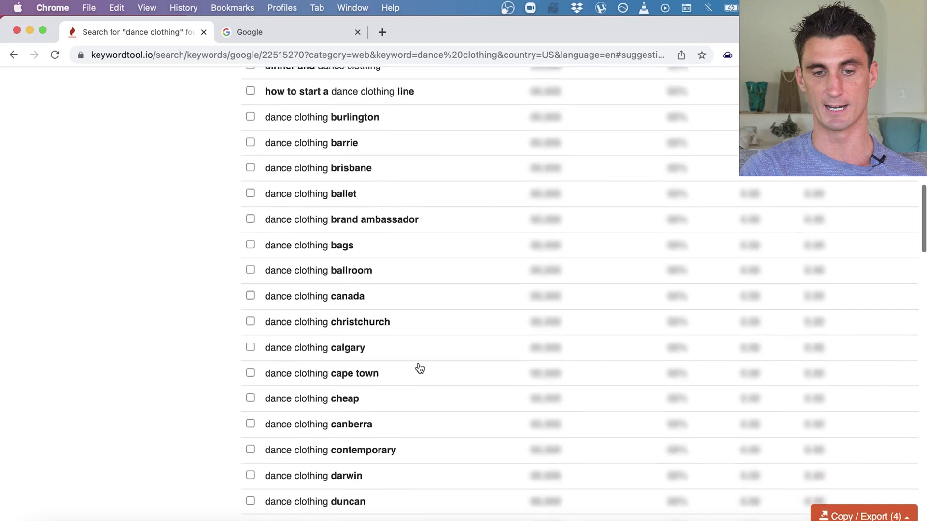
scroll(446, 458, "down", 2)
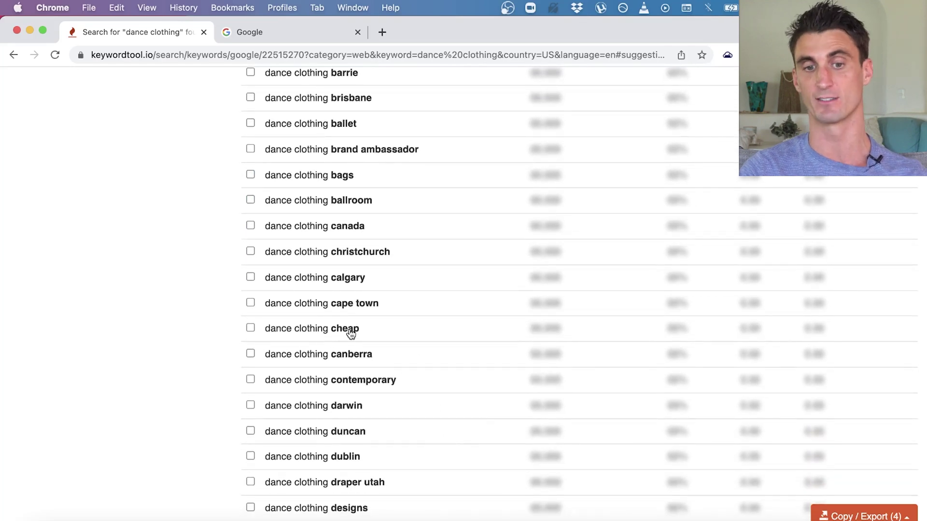
left_click(250, 328)
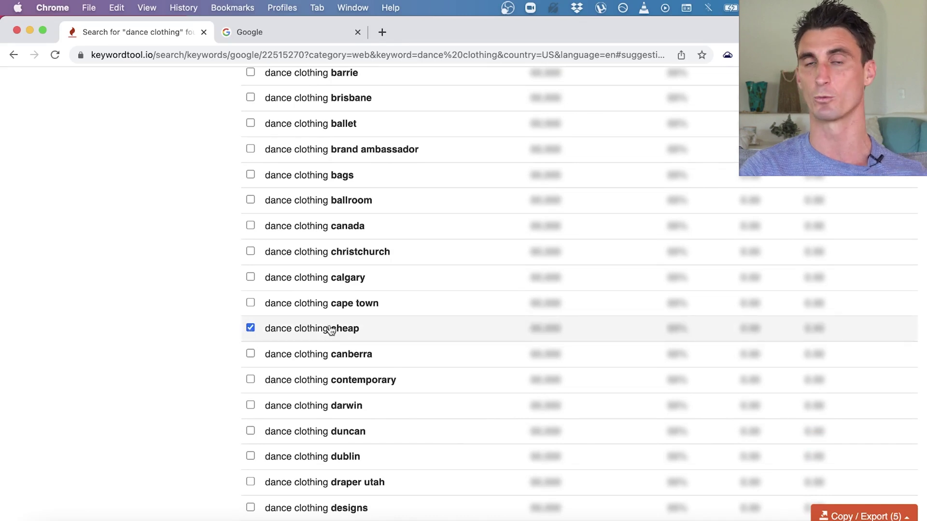
scroll(356, 299, "up", 15)
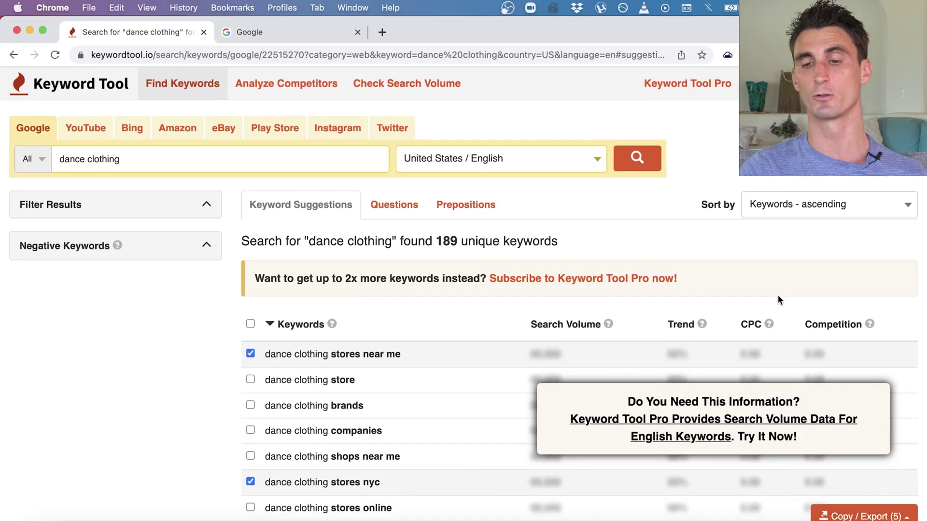
left_click(864, 516)
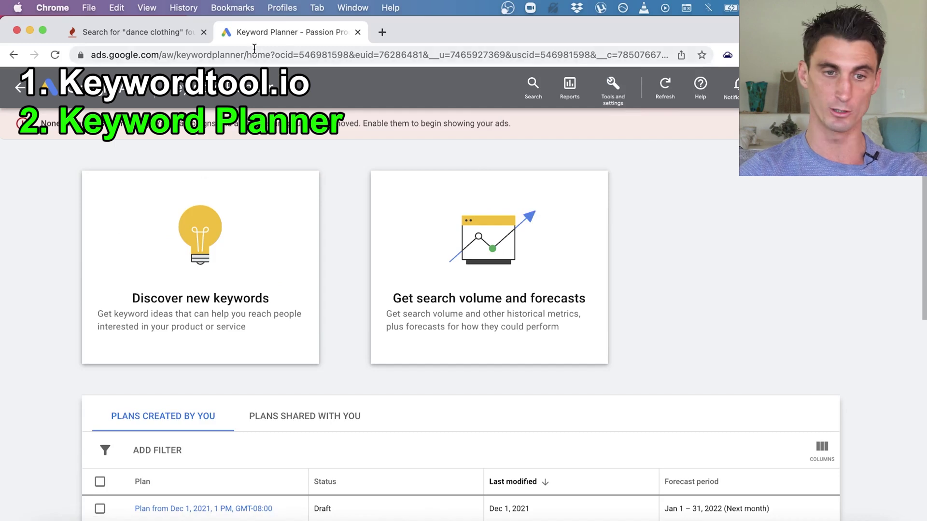
Step: Use Keyword Planner's Discover new keywords to get ideas for 'dance clothing'
left_click(622, 99)
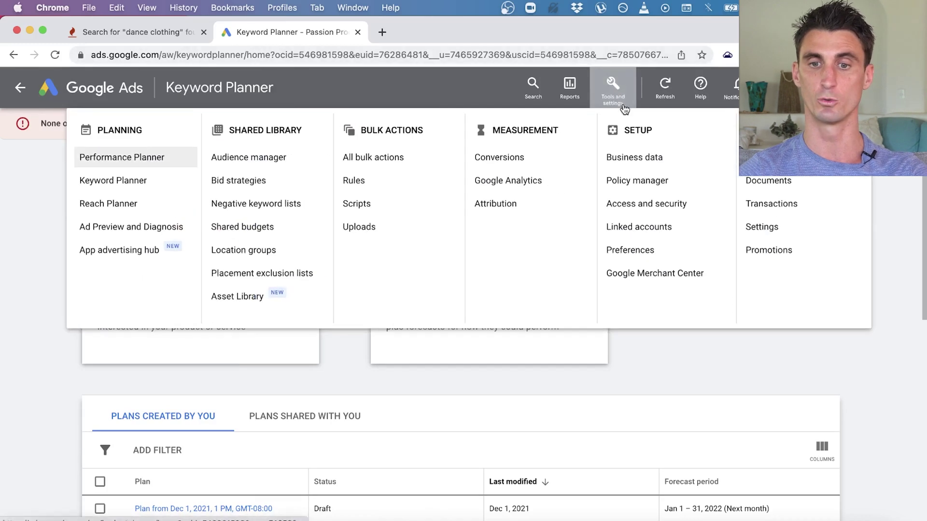
left_click(135, 190)
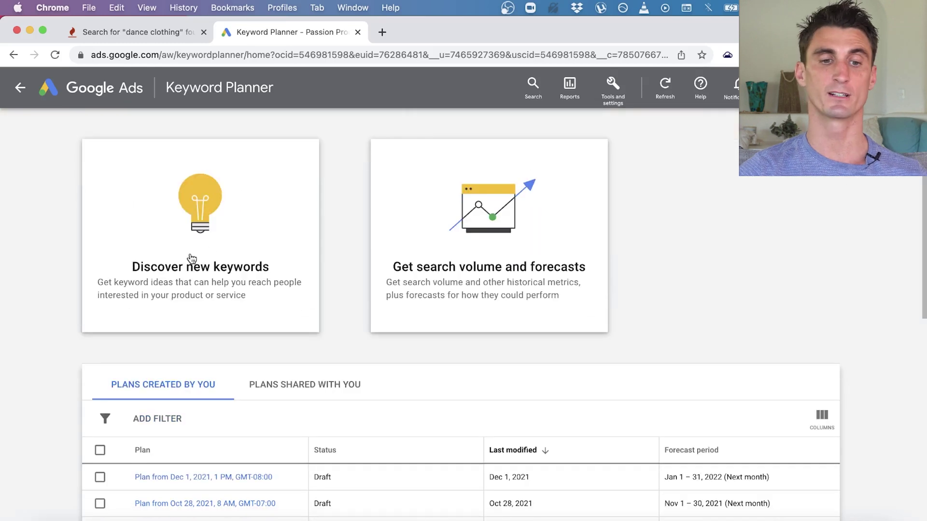
left_click(205, 258)
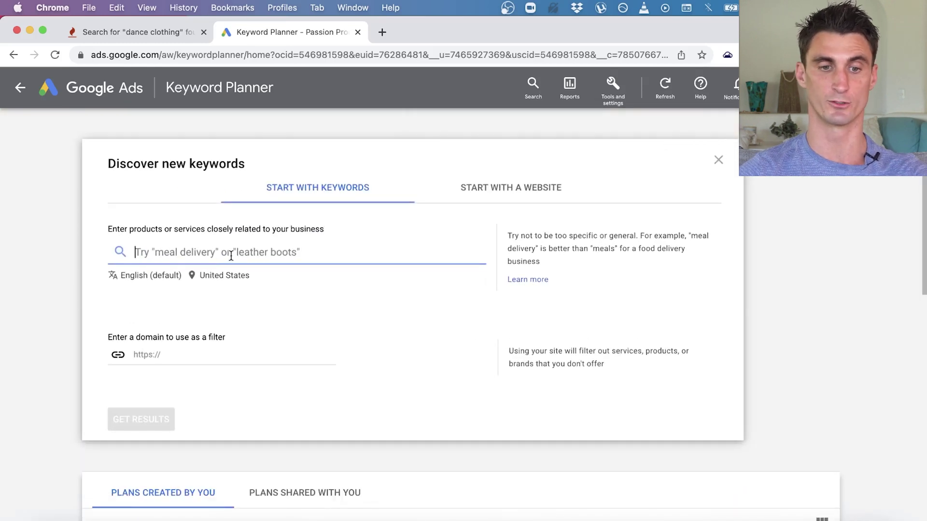
type("dance clothing")
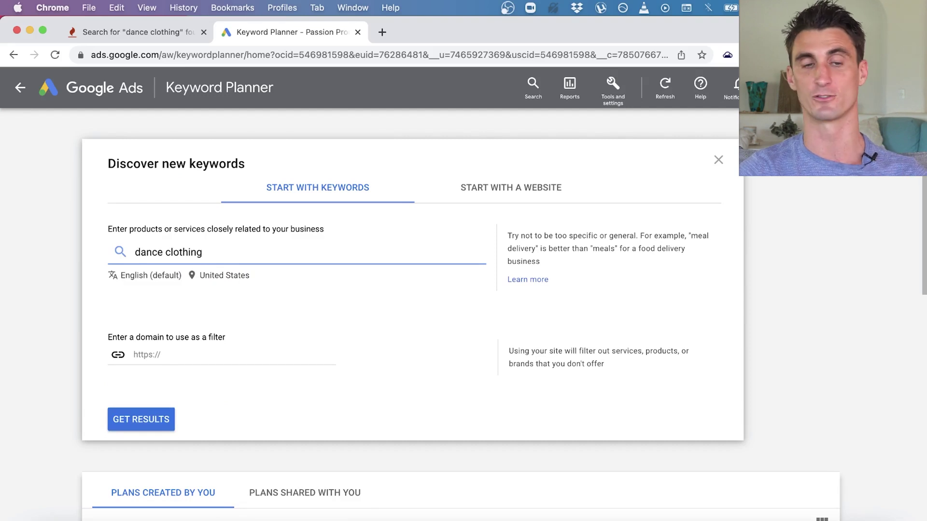
left_click(151, 423)
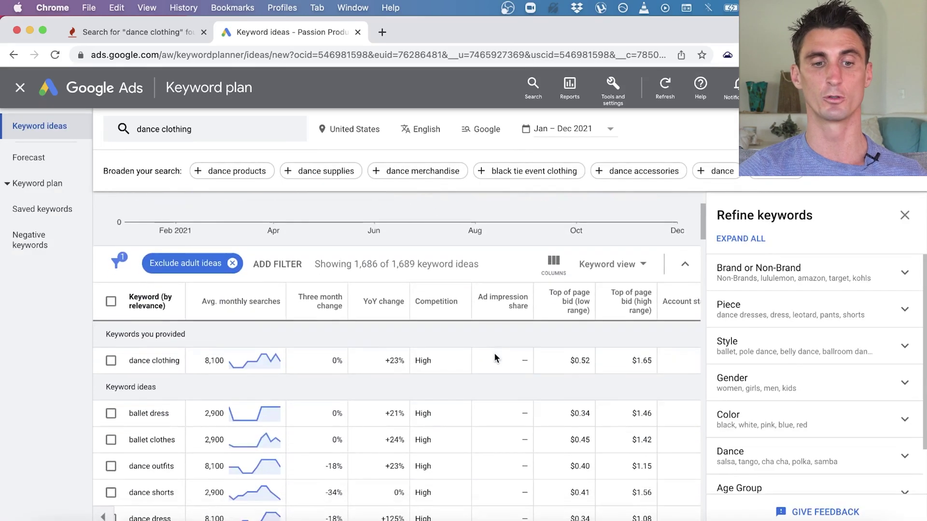
Step: Select the ballet dress and belly dance keyword ideas
scroll(161, 430, "down", 10)
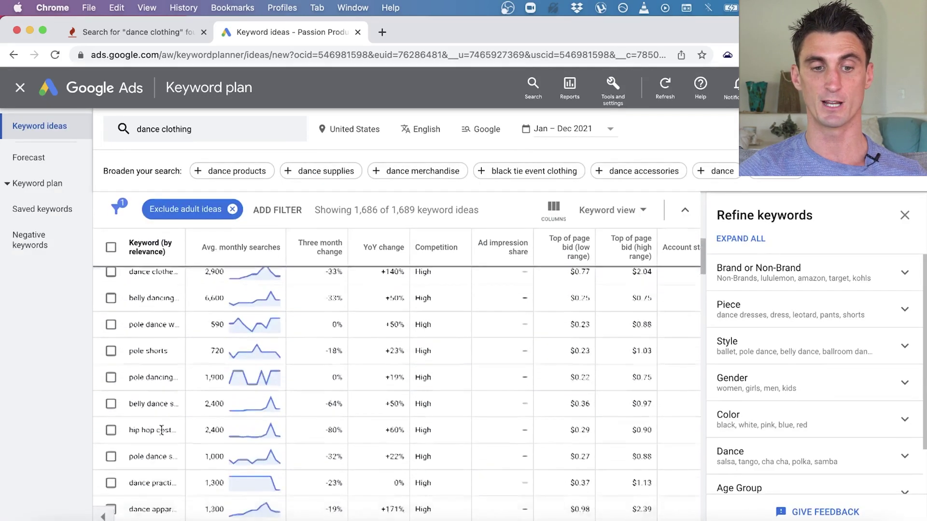
scroll(161, 430, "up", 10)
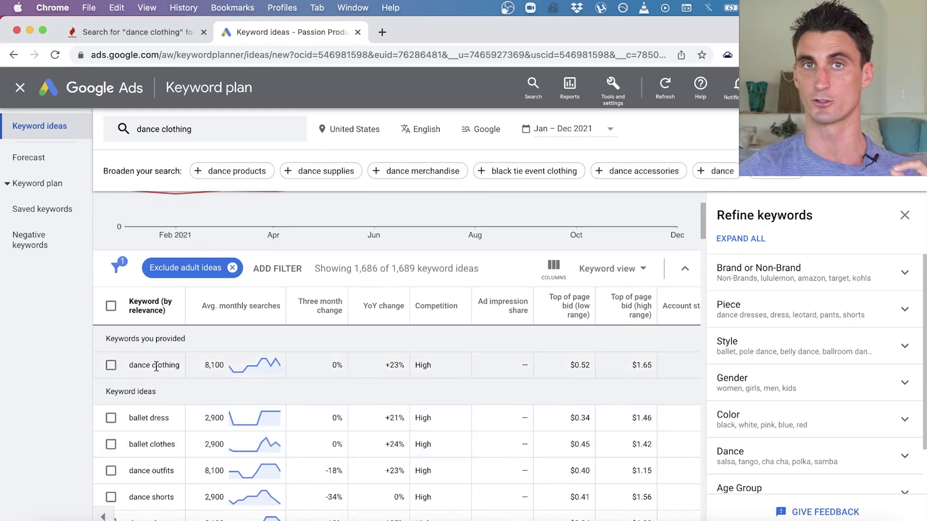
left_click(111, 418)
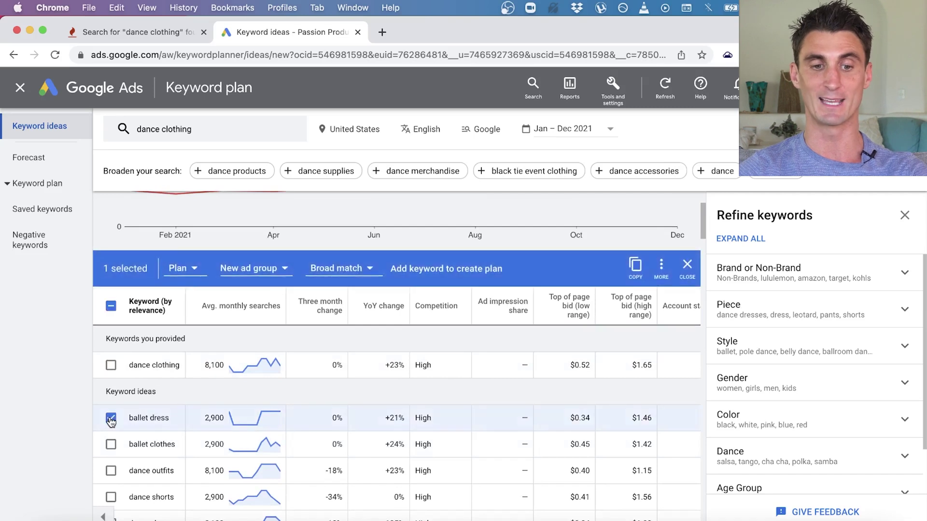
double_click(134, 418)
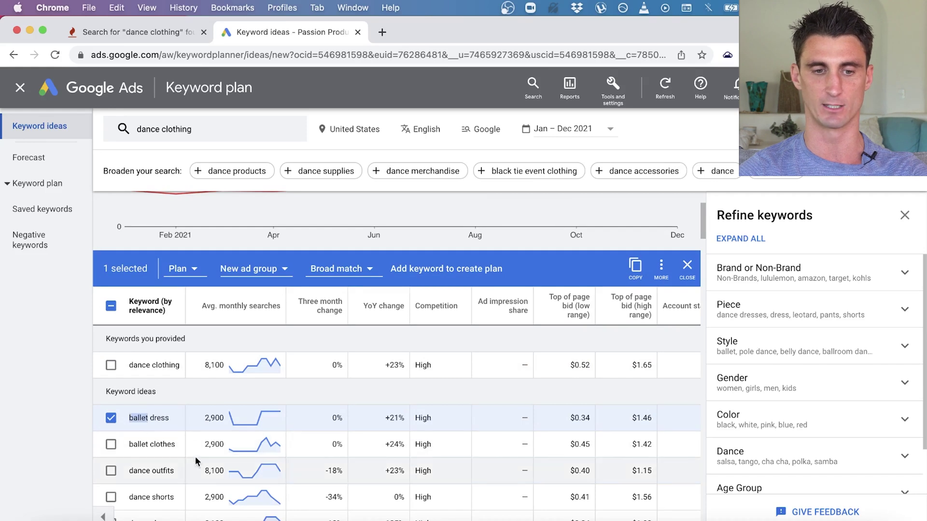
scroll(193, 458, "down", 3)
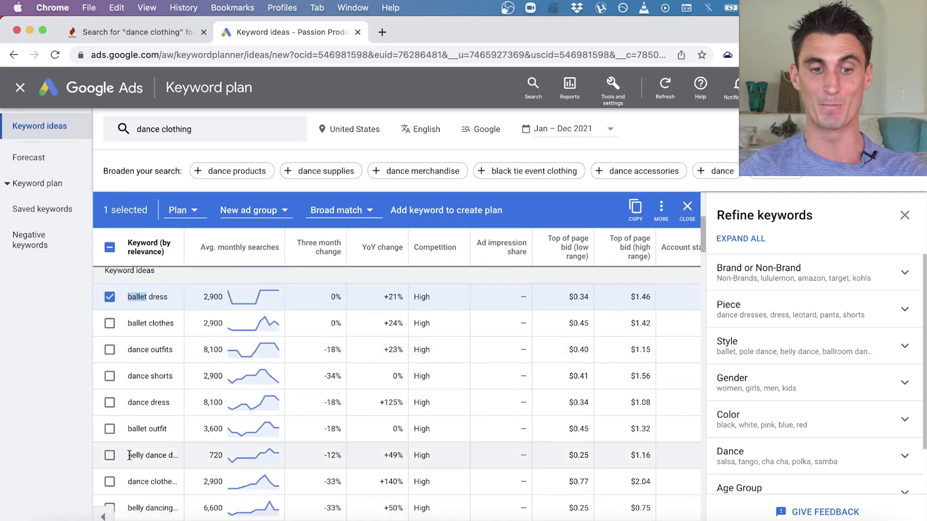
left_click(110, 457)
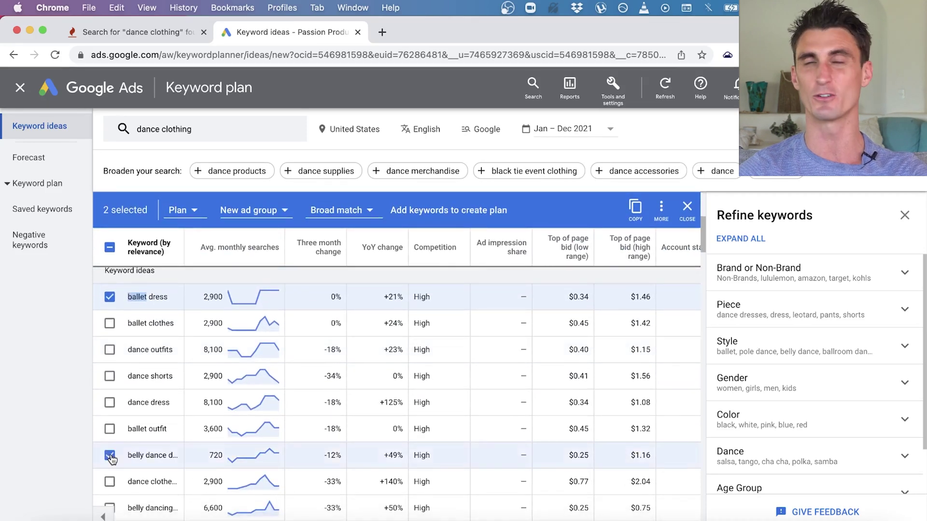
Step: Also select the bear dance keyword idea further down the list
scroll(112, 459, "down", 1)
scroll(112, 459, "down", 4)
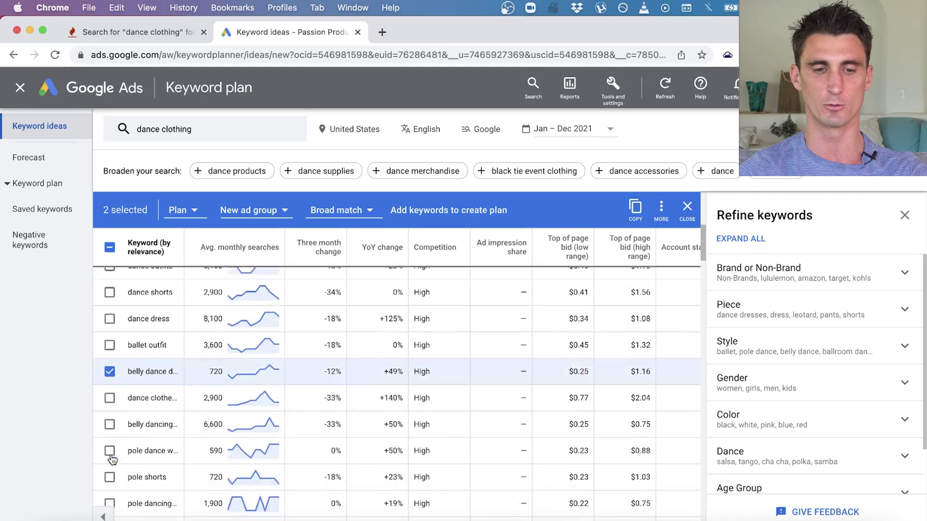
scroll(201, 355, "down", 9)
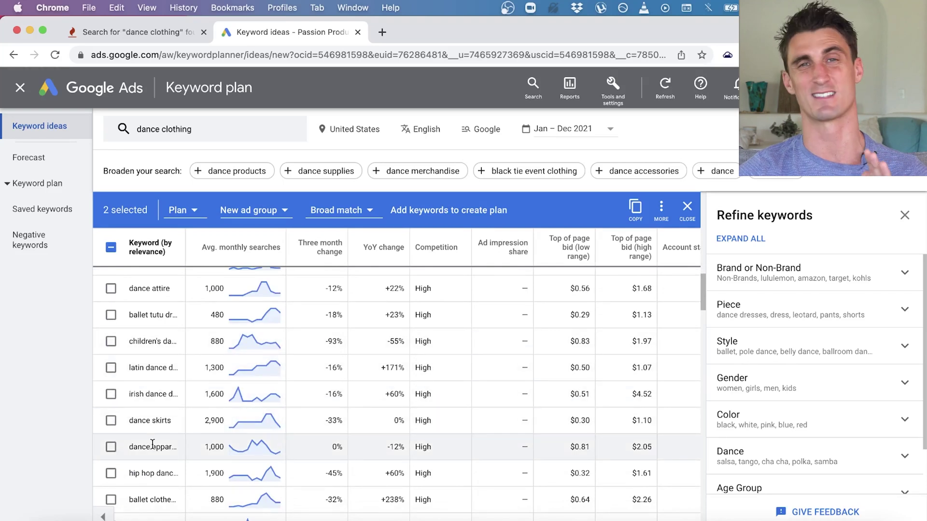
scroll(153, 449, "down", 1)
scroll(154, 449, "down", 3)
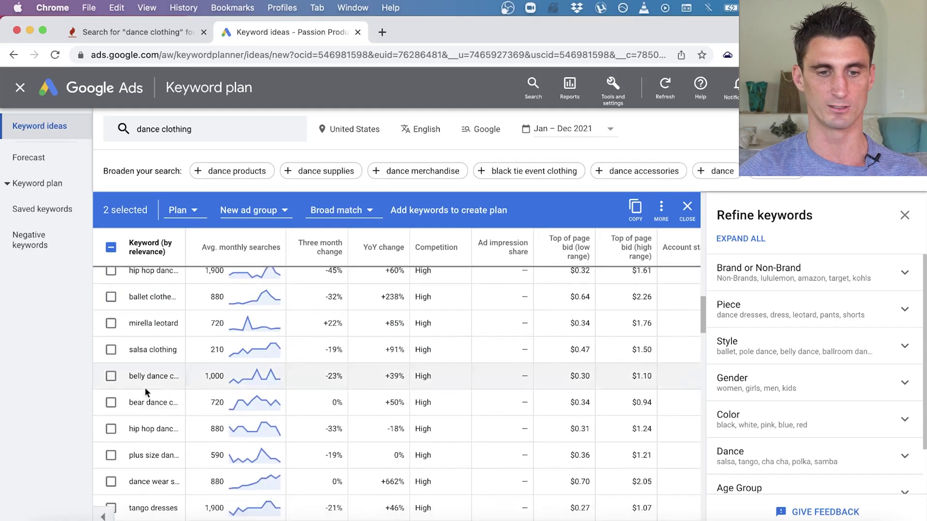
left_click(111, 403)
mouse_move(228, 405)
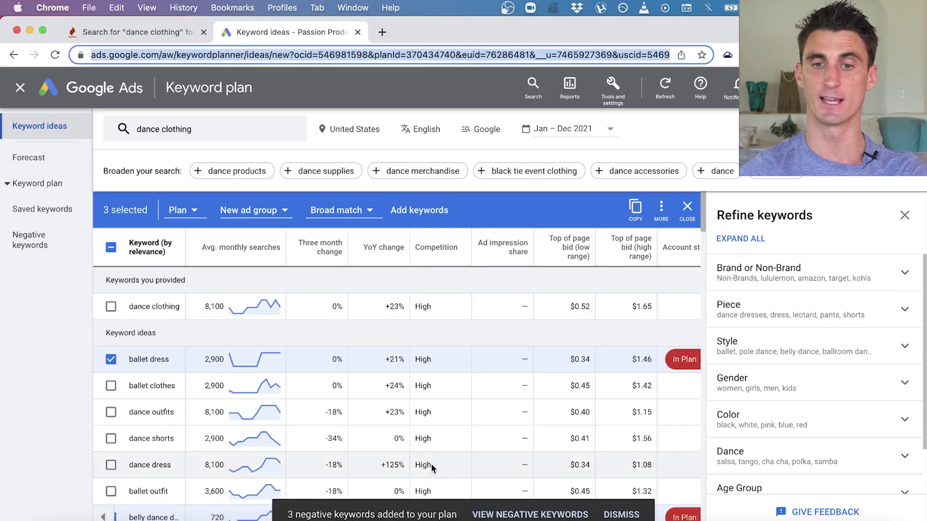
Step: Copy the three selected ideas and go to the plan's empty Negative keywords page
left_click(663, 220)
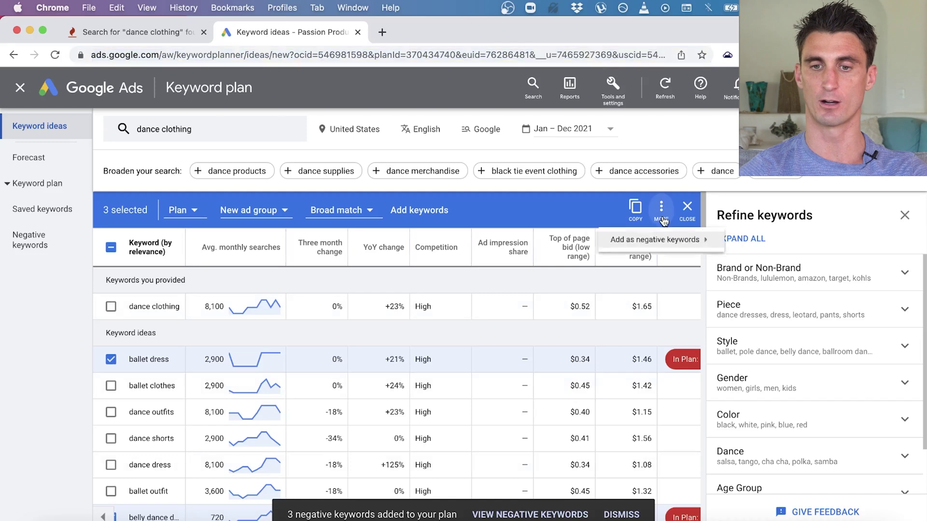
mouse_move(647, 249)
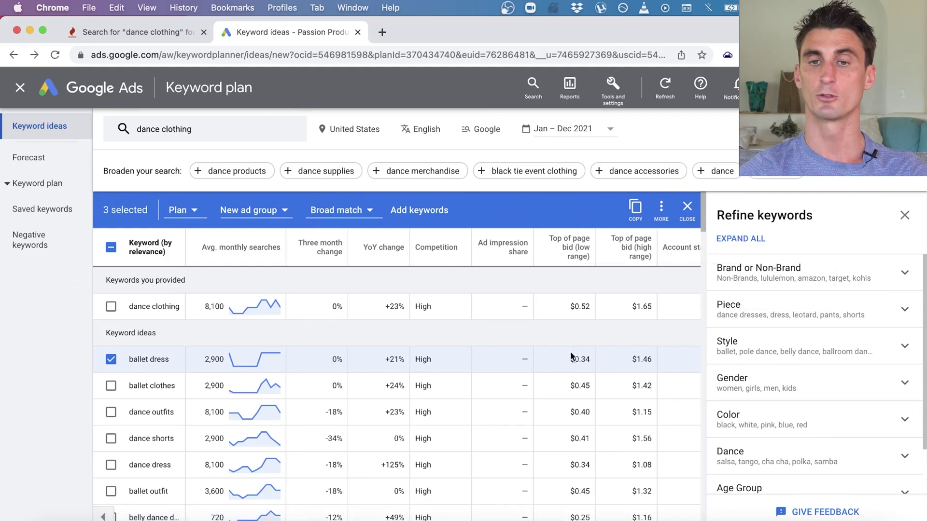
left_click(635, 211)
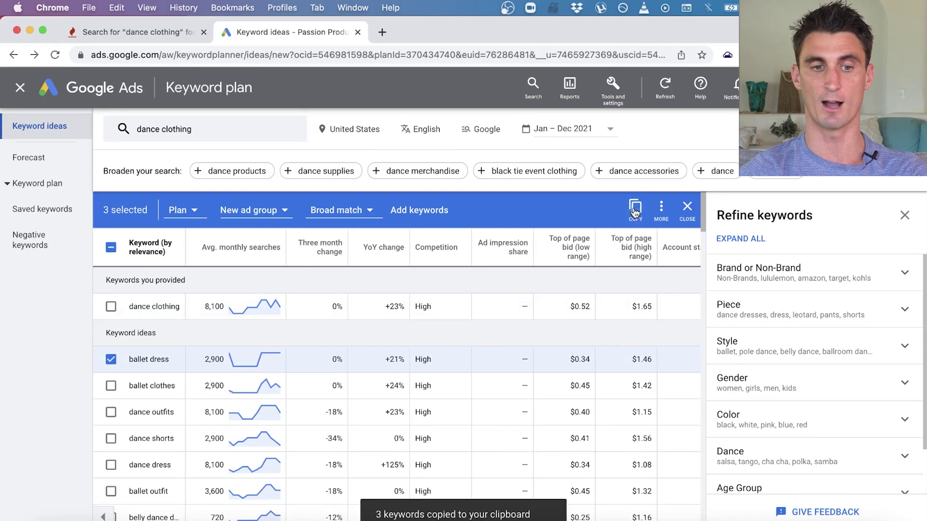
left_click(62, 242)
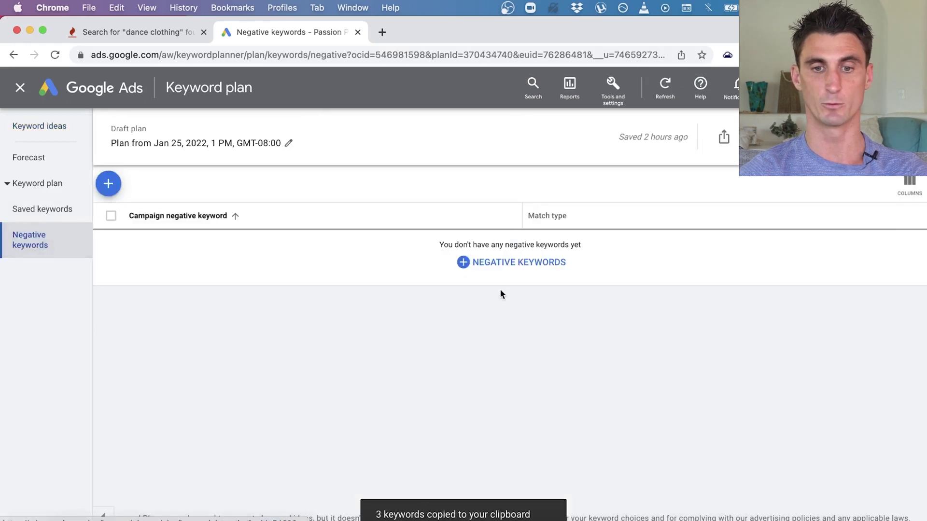
Step: Paste the three ideas as new negative keywords and trim them to ballet, belly and bear
left_click(523, 265)
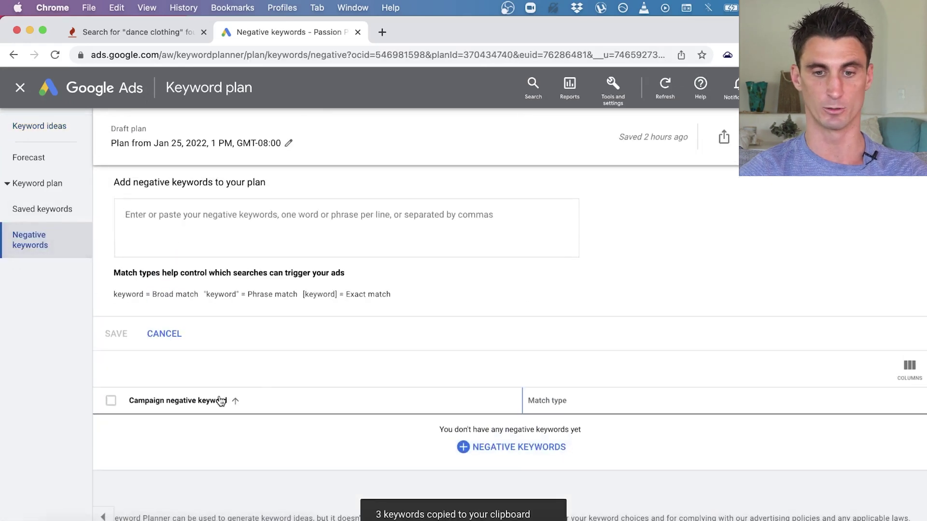
key("super+v")
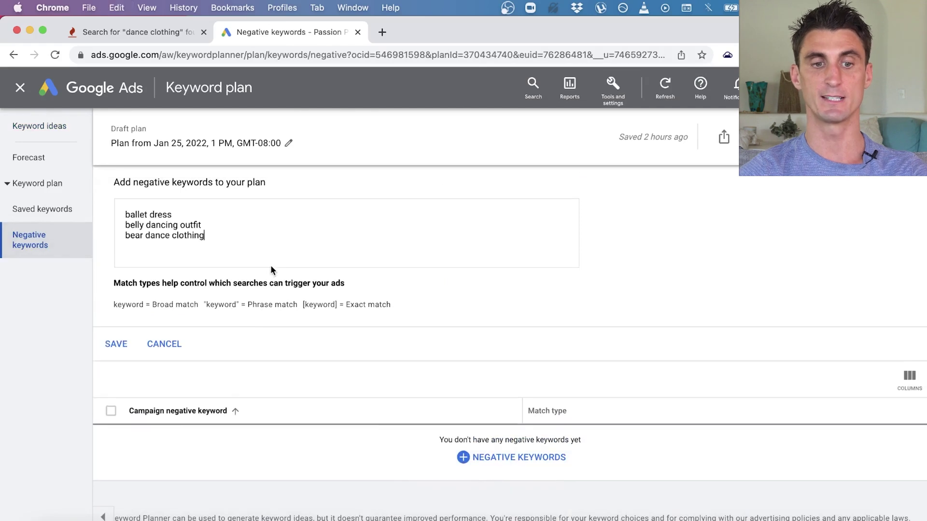
double_click(165, 214)
key("BackSpace")
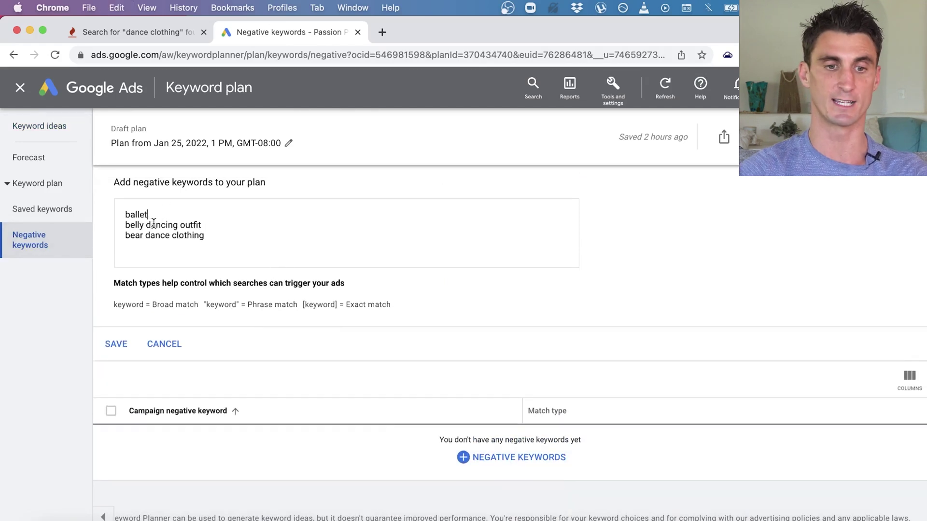
left_click_drag(146, 226, 222, 227)
key("BackSpace")
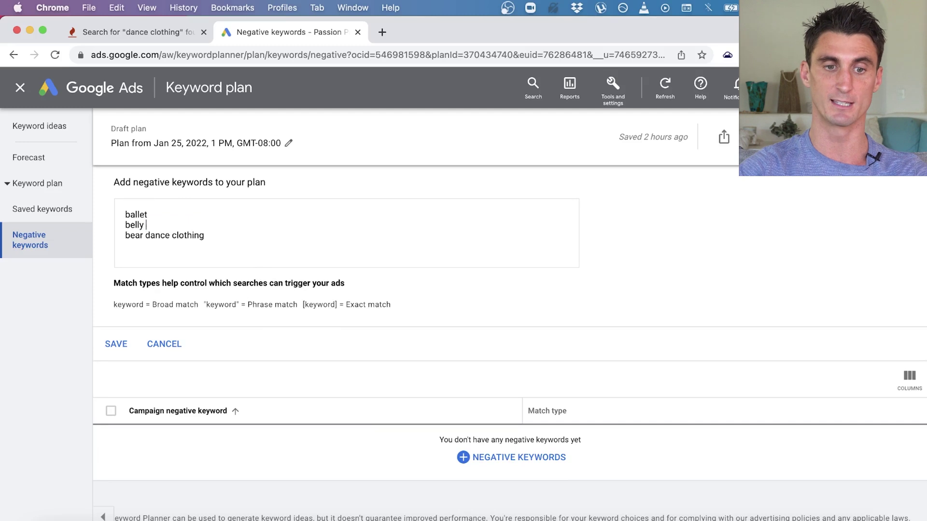
left_click(213, 235)
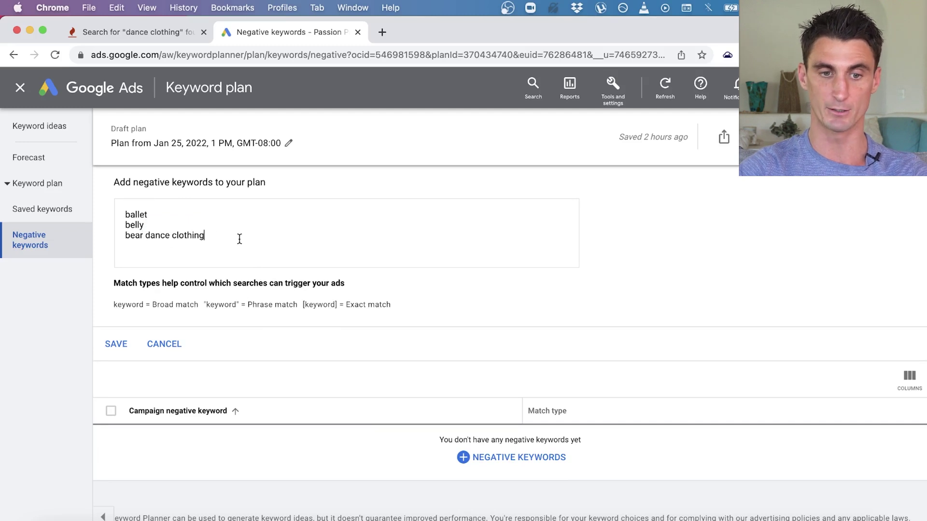
left_click_drag(202, 236, 147, 240)
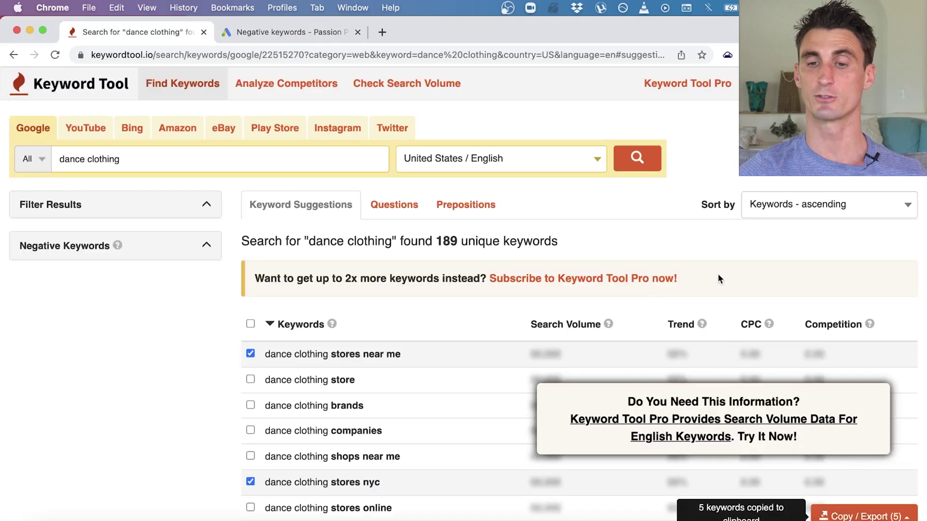
Step: Copy the five checked Keywordtool.io keywords and paste them below bear
left_click(865, 516)
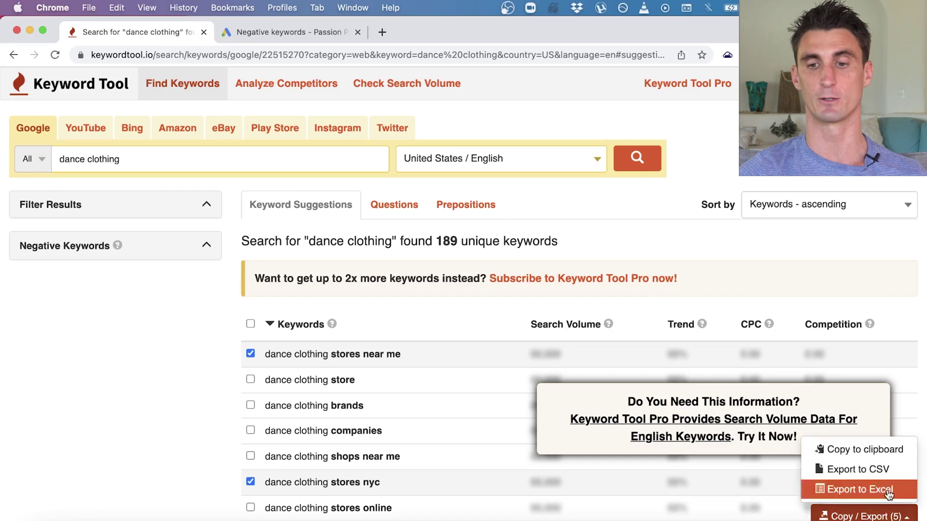
left_click(855, 449)
left_click(305, 31)
key("super+v")
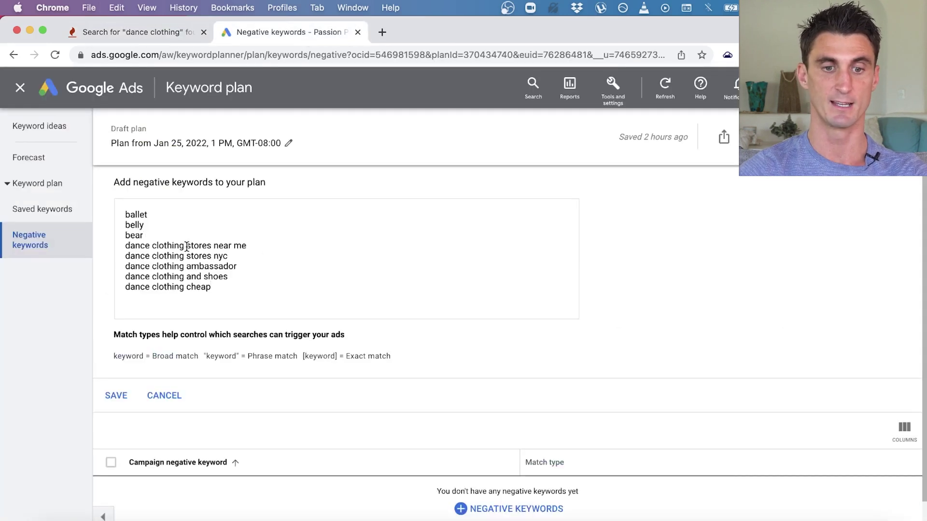
Step: Delete the 'dance clothing' prefixes on the pasted lines, leaving near me, nyc, ambassador and shoes
left_click_drag(213, 246, 78, 242)
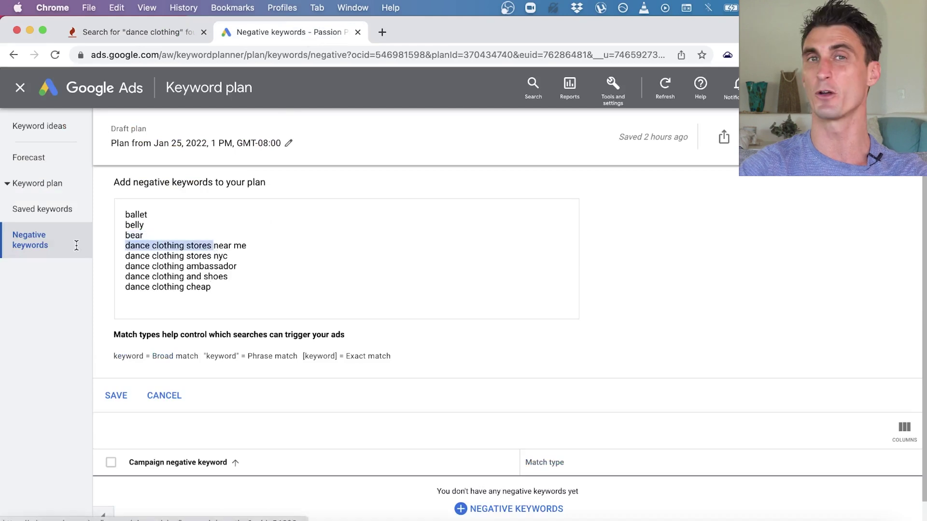
key("BackSpace")
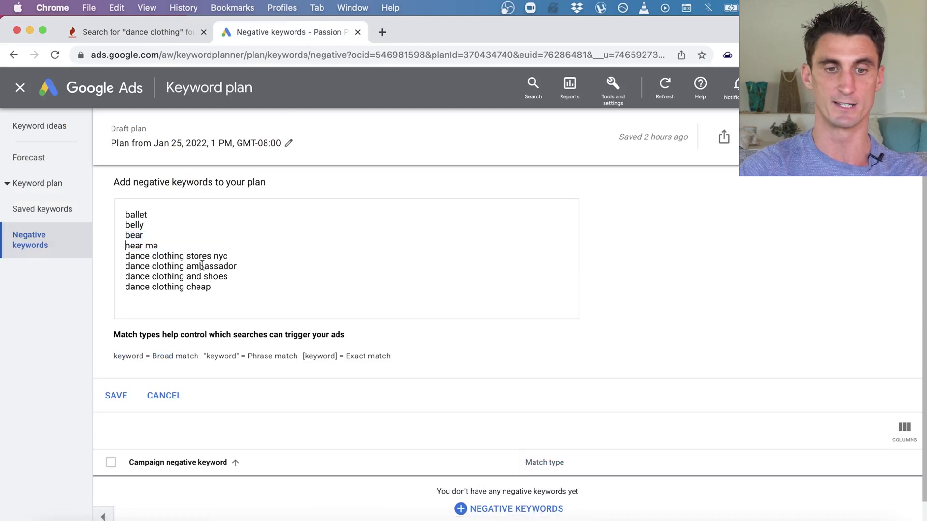
left_click_drag(214, 257, 116, 258)
key("BackSpace")
left_click_drag(187, 266, 118, 267)
key("BackSpace")
key("BackSpace")
left_click_drag(204, 277, 37, 294)
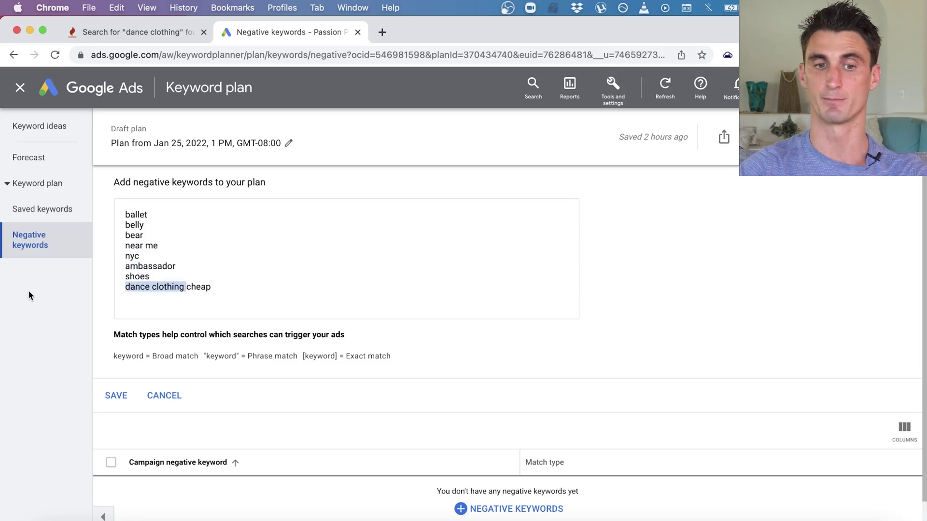
key("BackSpace")
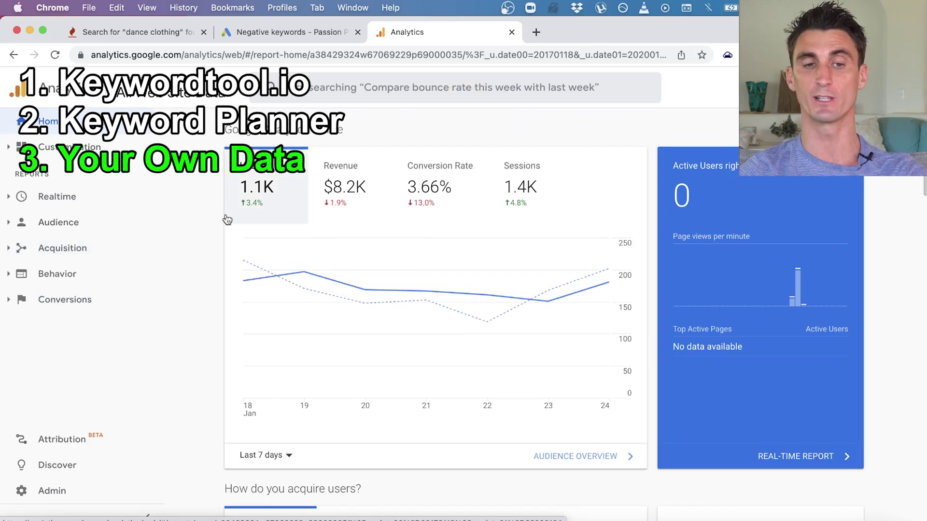
Step: Open the Acquisition > Google Ads > Search Queries report
left_click(66, 250)
left_click(69, 315)
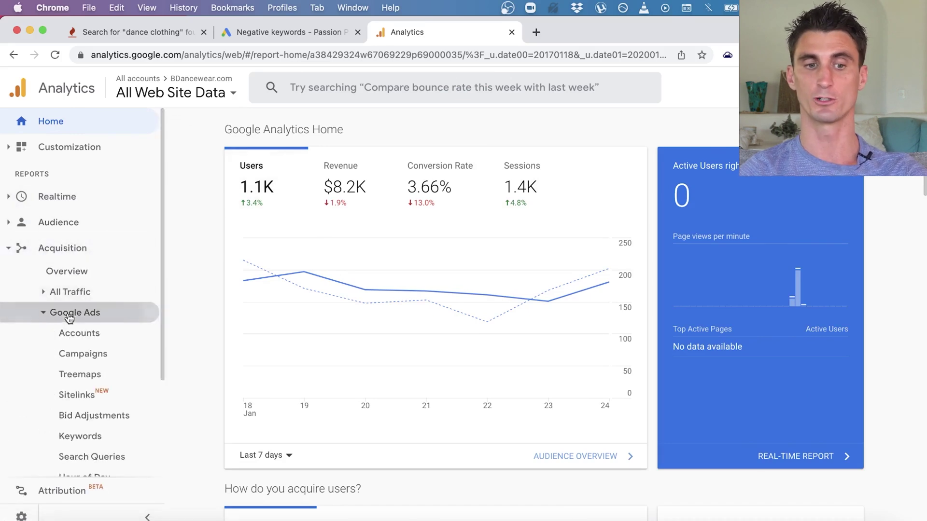
scroll(149, 348, "down", 3)
left_click(112, 377)
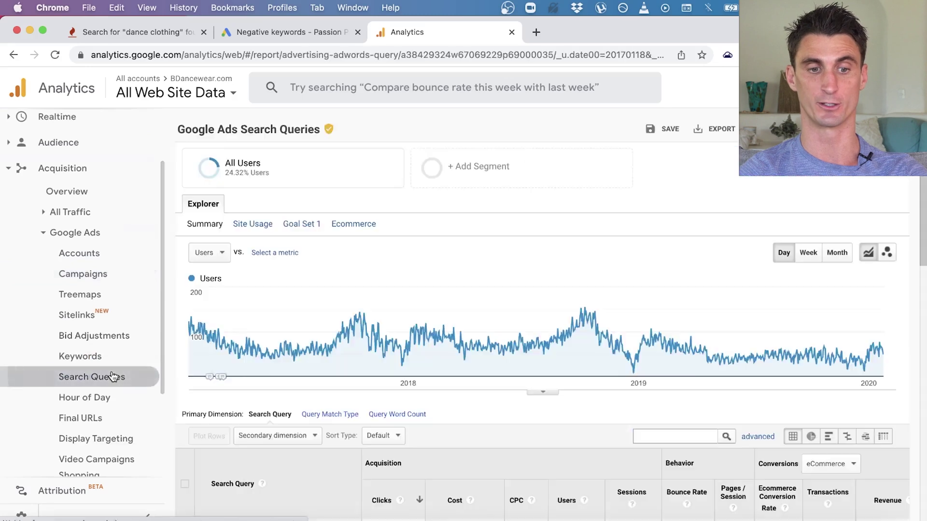
scroll(416, 363, "down", 4)
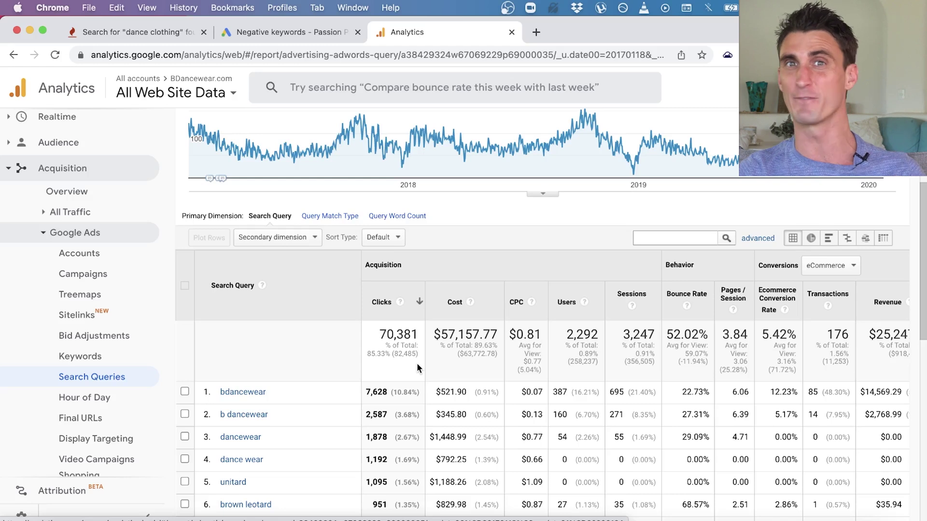
scroll(559, 223, "up", 4)
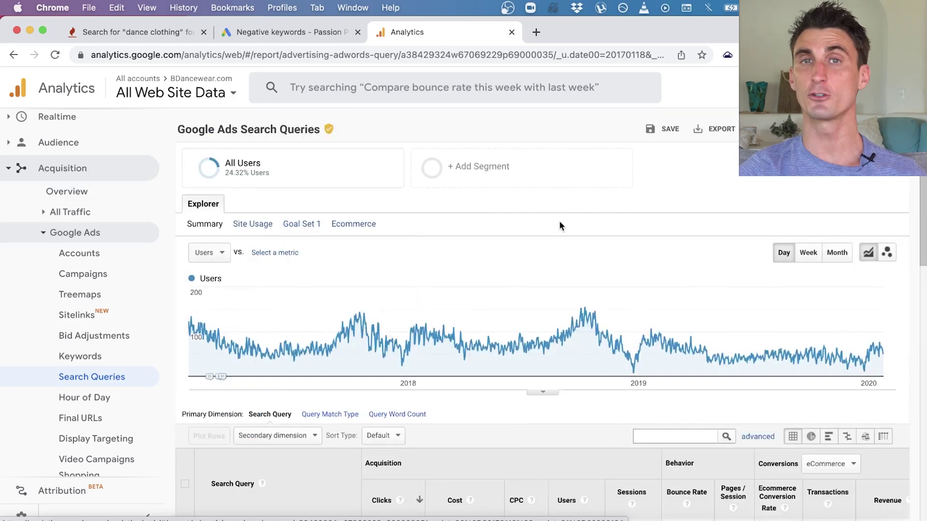
scroll(559, 221, "down", 8)
scroll(559, 221, "down", 7)
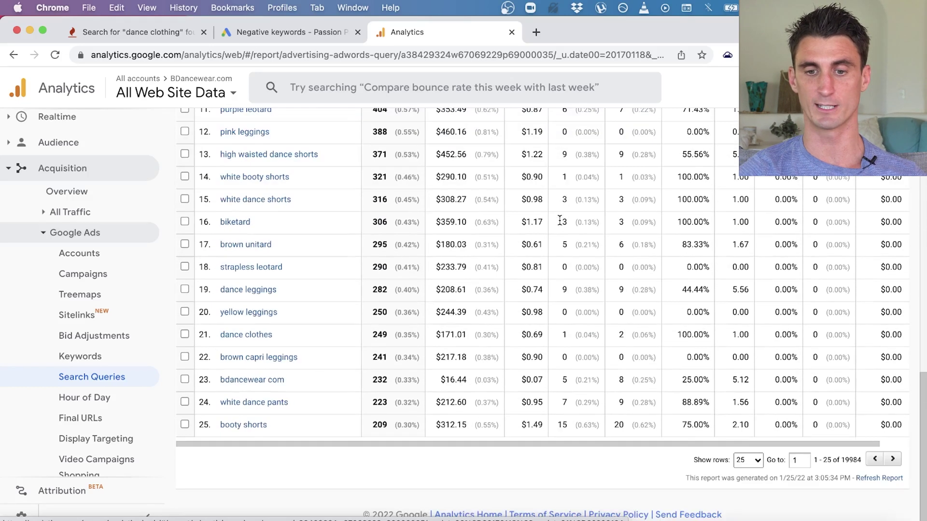
Step: Show more rows per page and export the report to Google Sheets
left_click(750, 463)
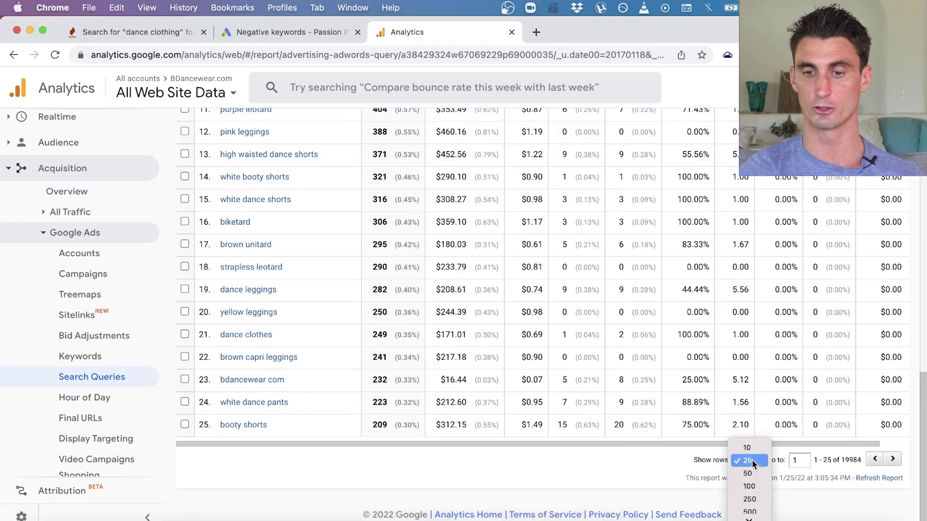
left_click(750, 508)
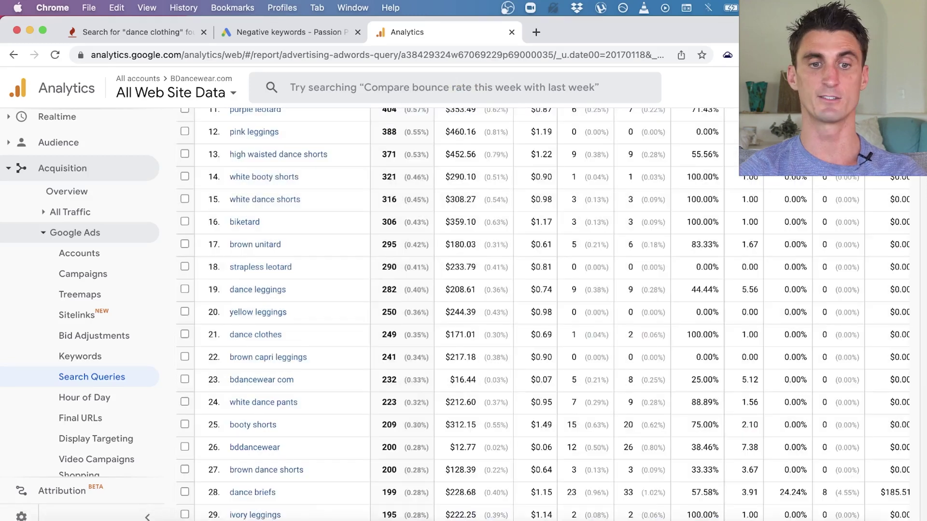
left_click_drag(921, 213, 920, 112)
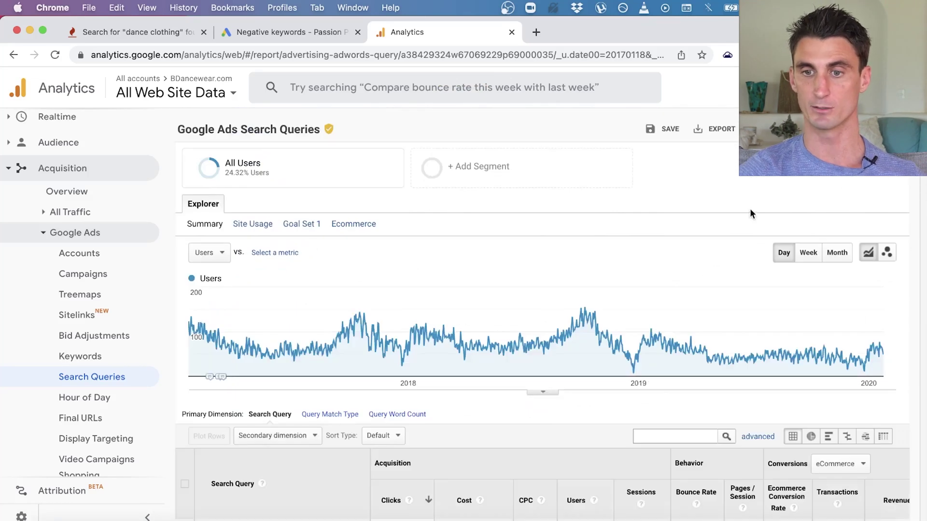
left_click(711, 140)
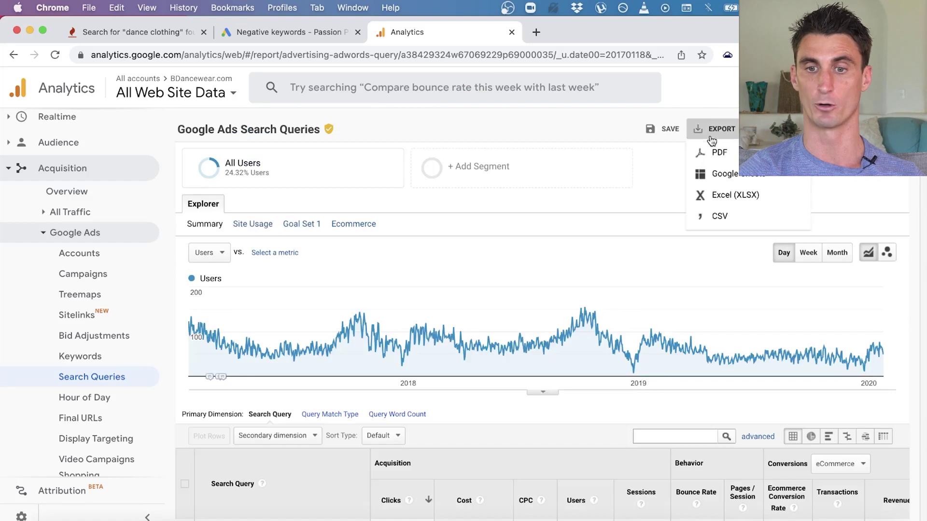
left_click(751, 180)
Step: Delete the six comment rows above the table header
left_click(15, 239)
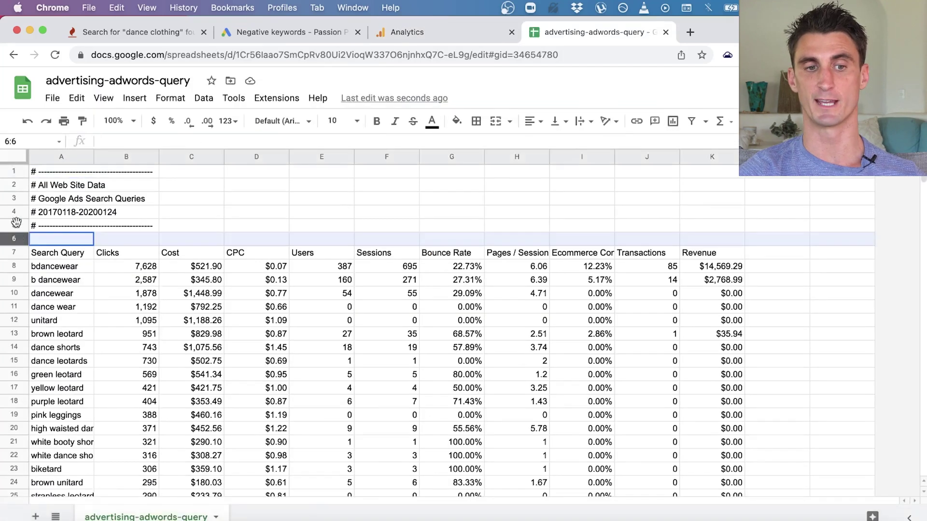
left_click_drag(17, 229, 15, 171)
right_click(14, 180)
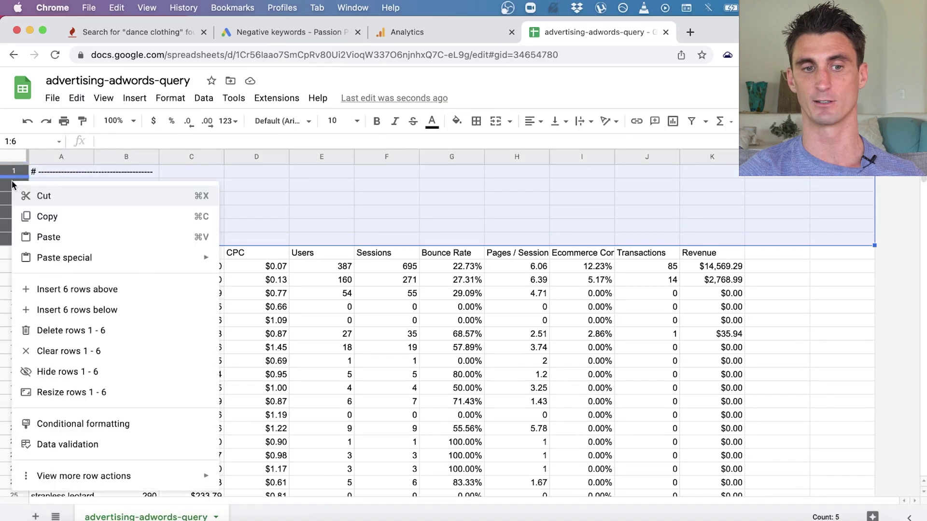
left_click(97, 337)
Step: Delete the totals and daily data rows from row 5002 to the end, then return to the top
left_click_drag(922, 181, 922, 414)
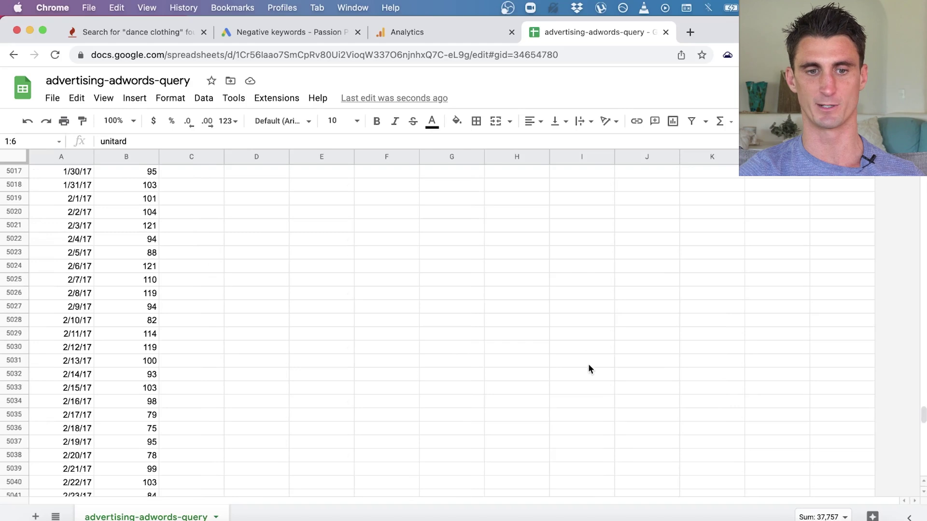
scroll(588, 366, "up", 10)
left_click(7, 361)
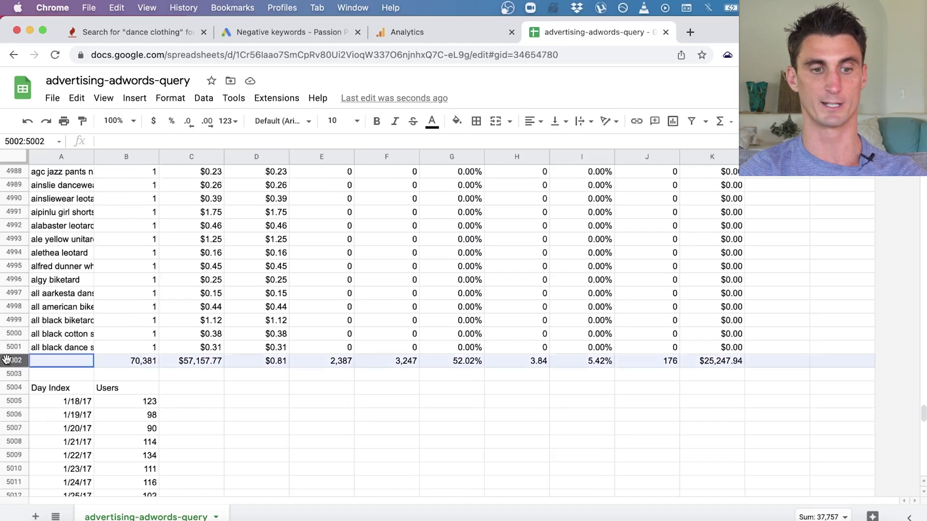
left_click_drag(922, 413, 921, 465)
left_click(12, 454, "shift")
right_click(12, 454)
left_click(95, 297)
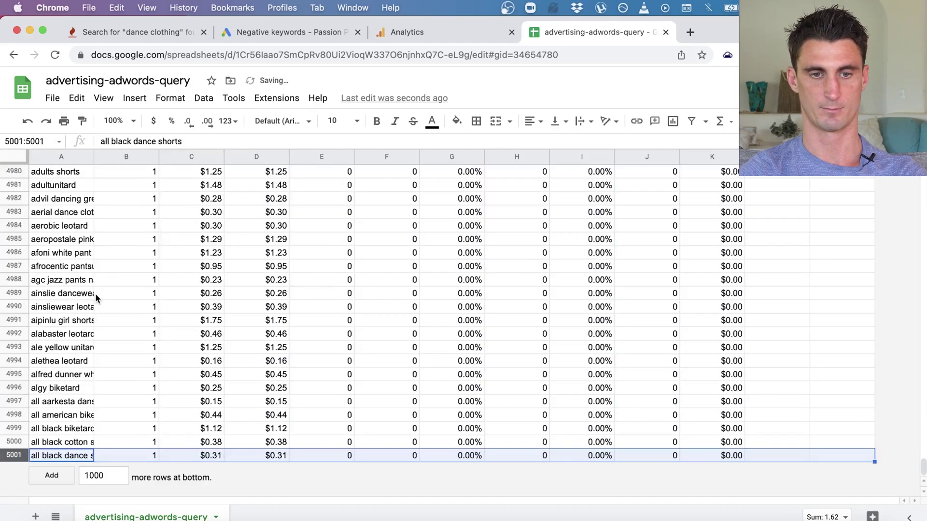
key("super+Up")
left_click(826, 186)
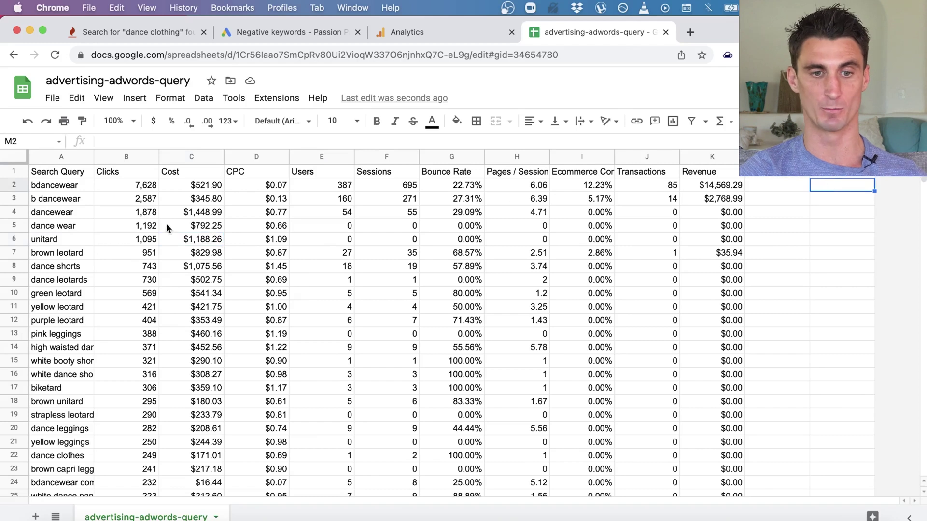
left_click(195, 246)
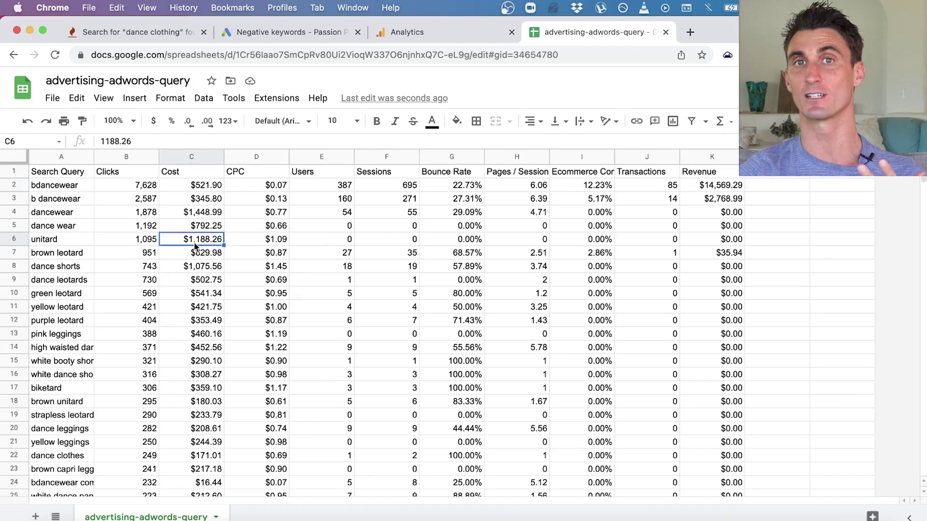
left_click(57, 239)
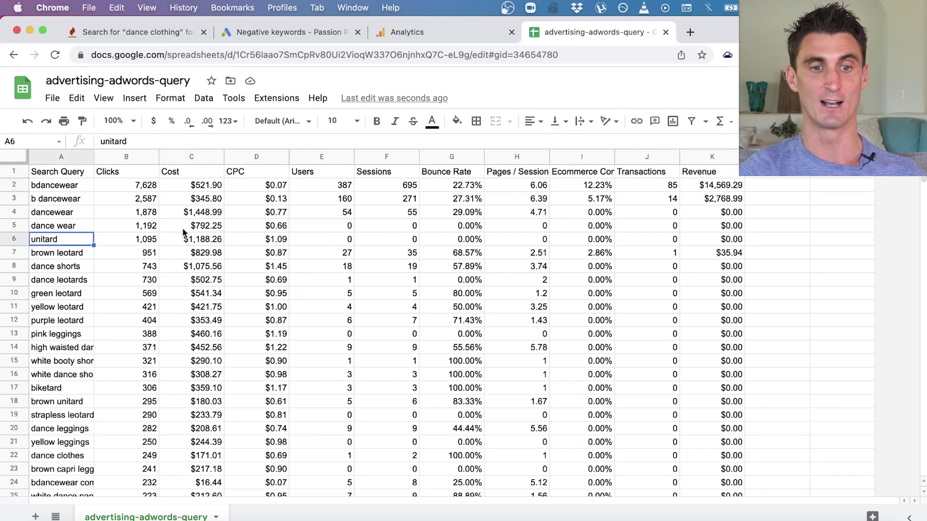
left_click(216, 246)
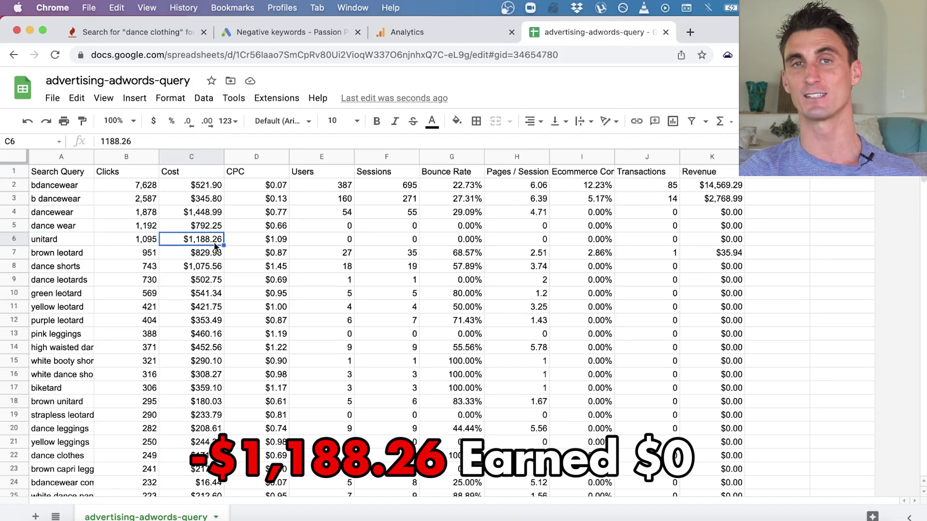
left_click(741, 241)
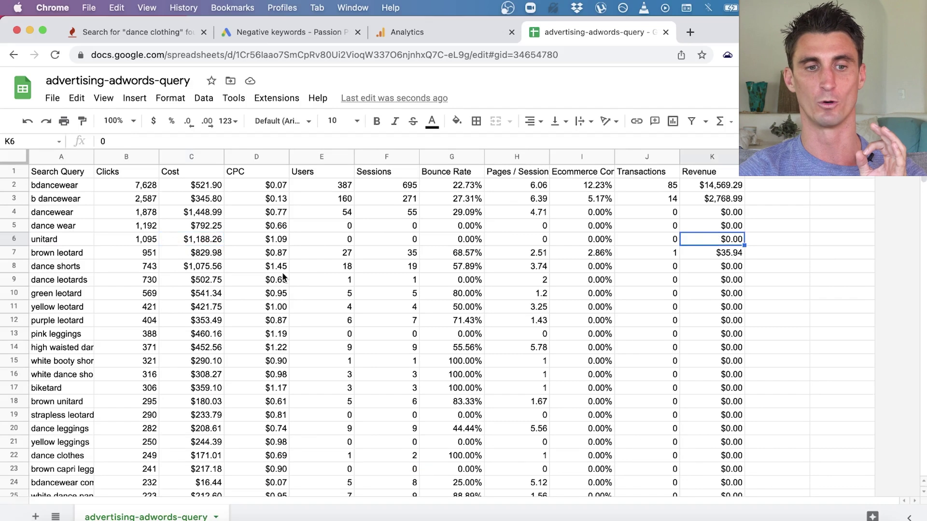
left_click(79, 240)
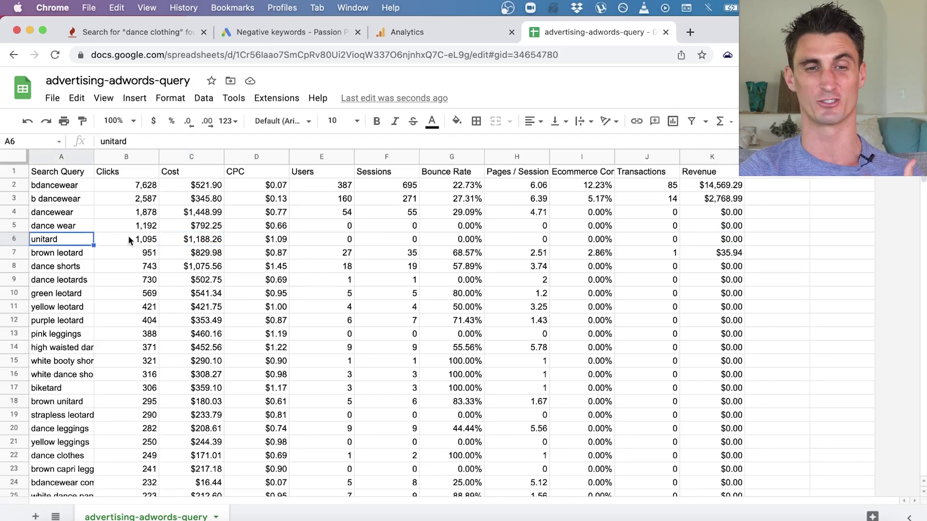
left_click(191, 228)
left_click(81, 232)
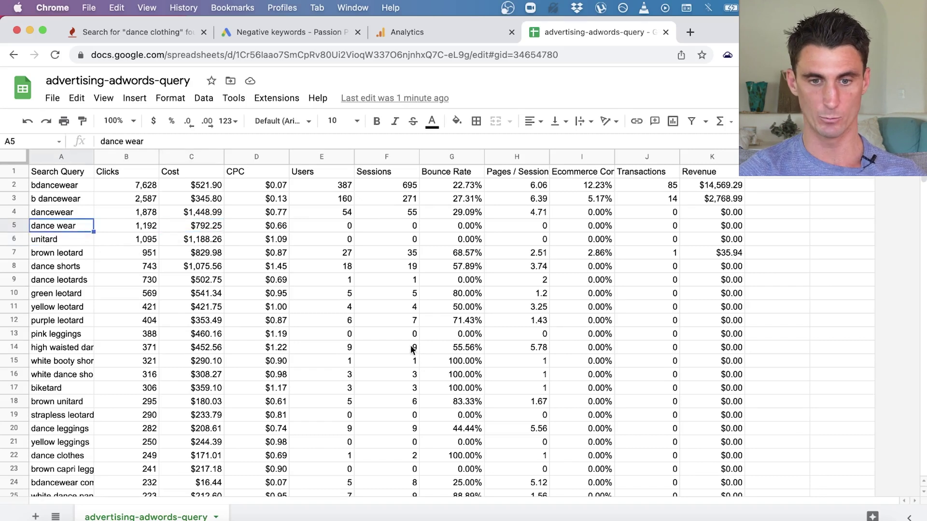
left_click(84, 338)
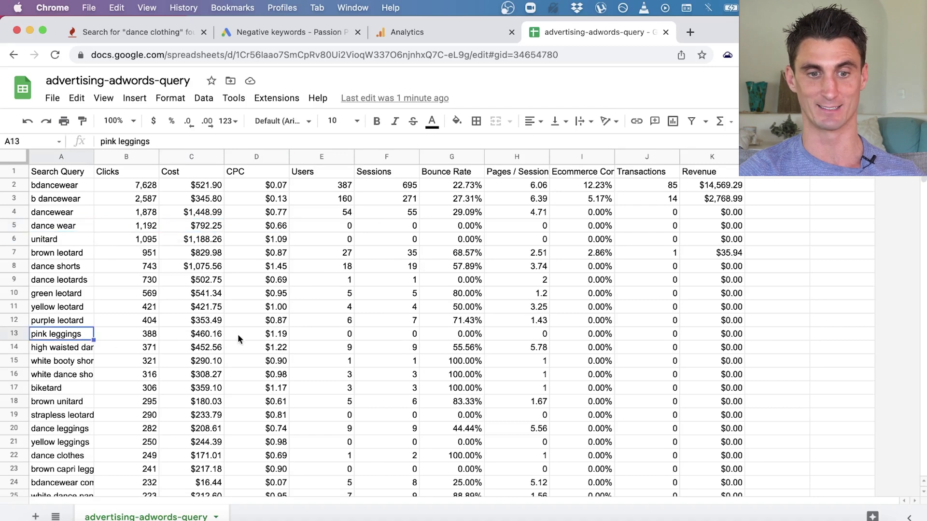
left_click(213, 340)
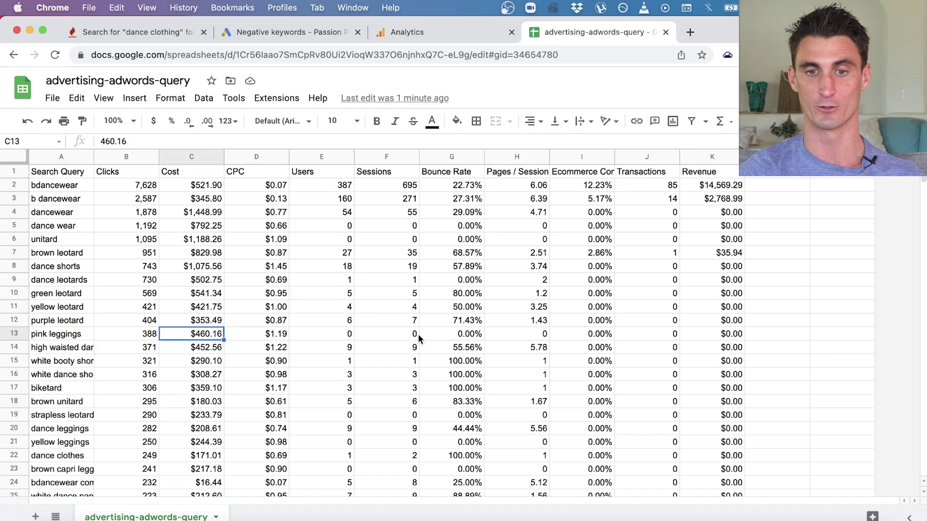
left_click(344, 240)
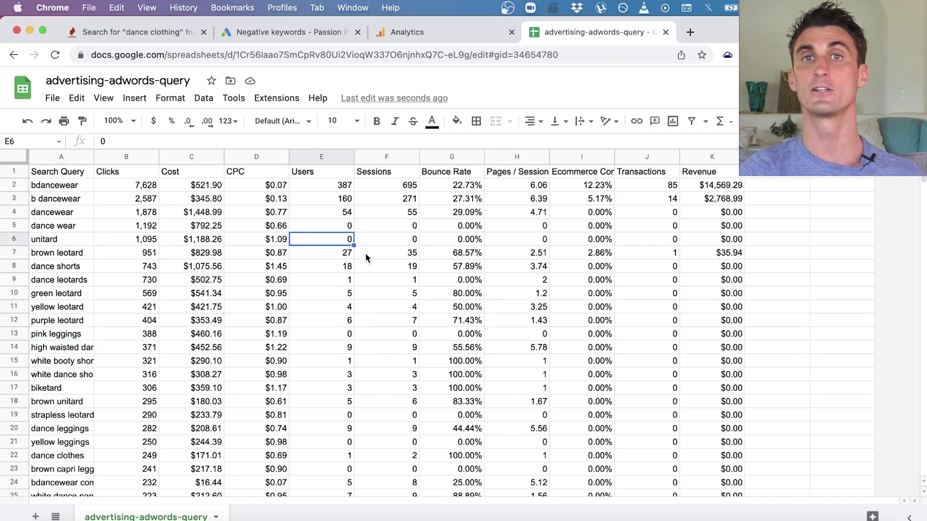
left_click(13, 171)
Step: Freeze the header row of the sheet
left_click(103, 98)
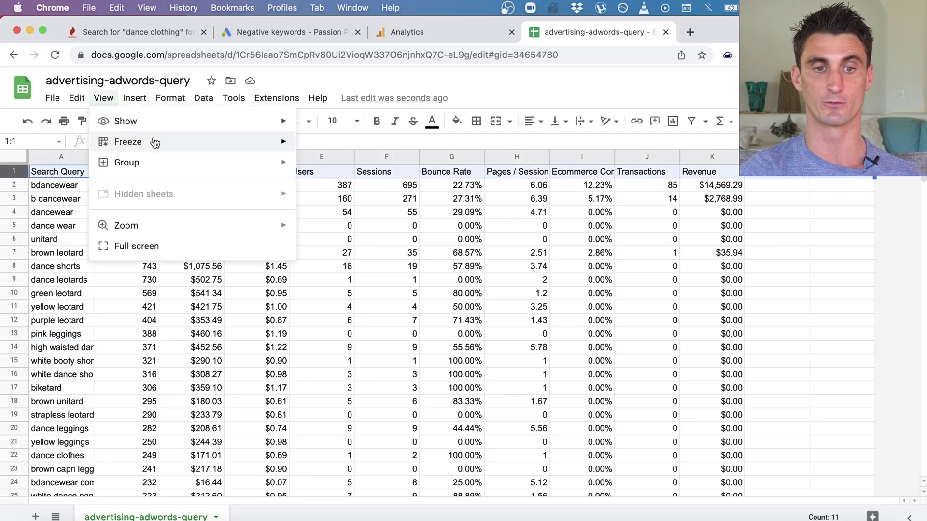
mouse_move(206, 140)
left_click(403, 167)
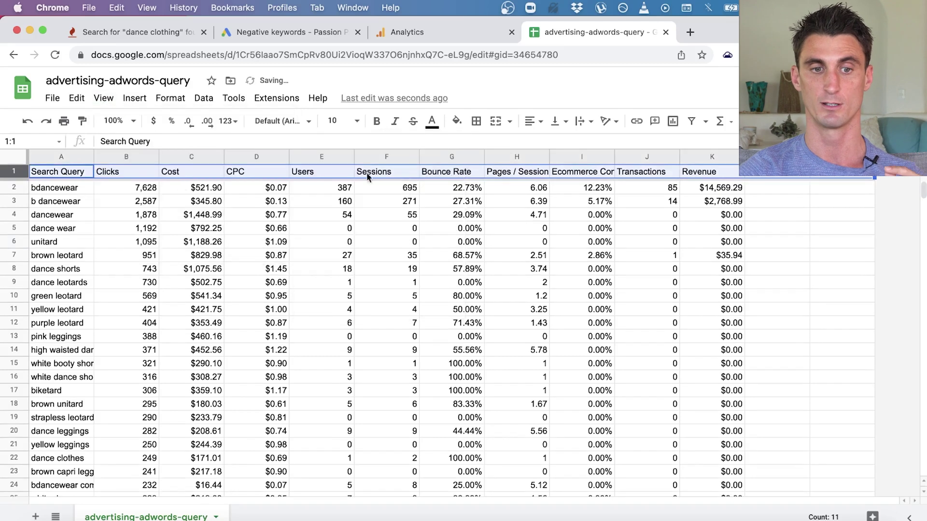
left_click(164, 201)
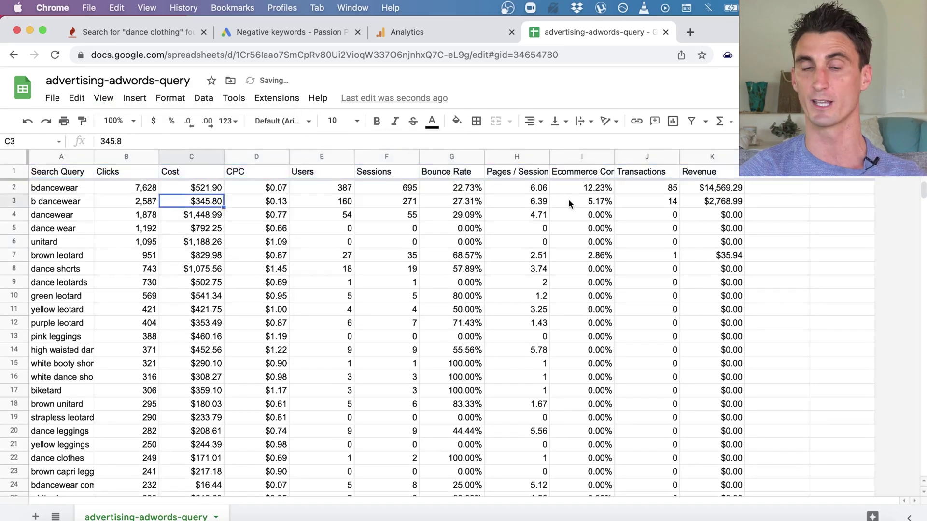
Step: Sort ascending by Pages / Session, check dance wear's zero value, and widen column A
right_click(542, 159)
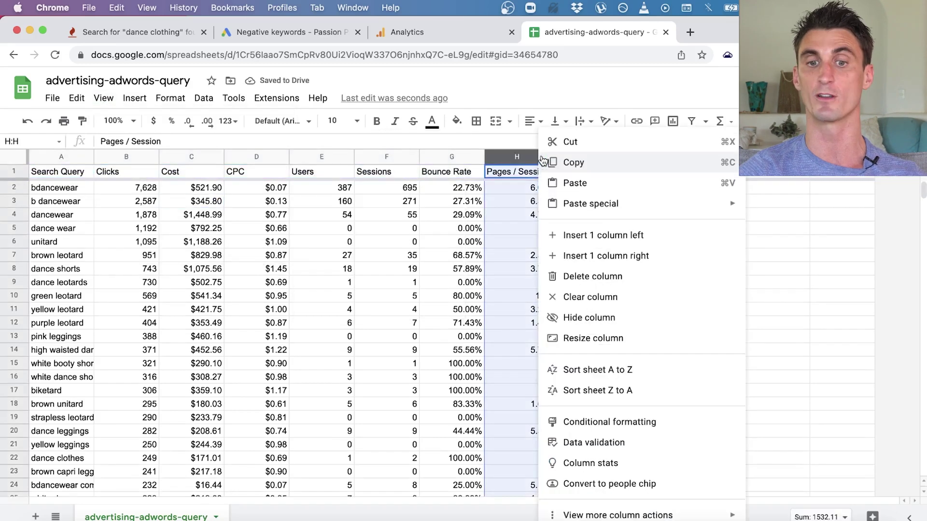
left_click(653, 378)
left_click(649, 215)
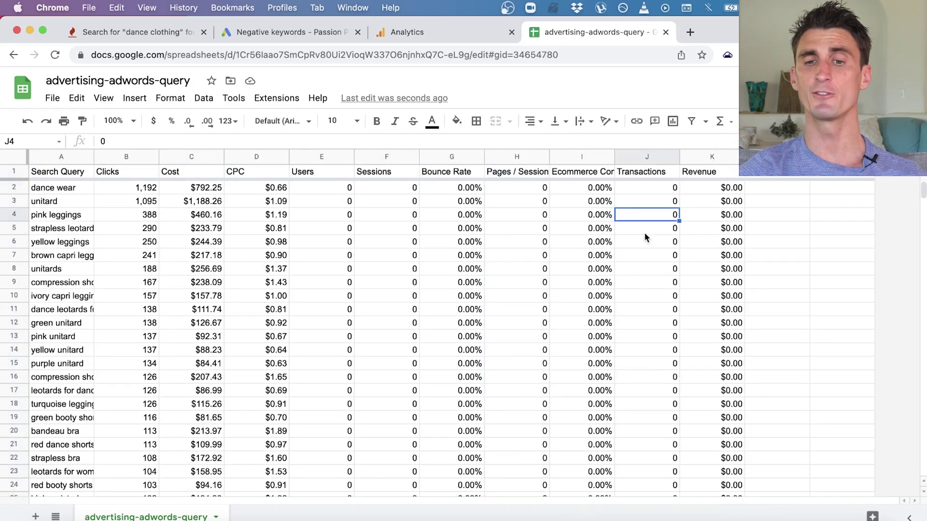
left_click(67, 193)
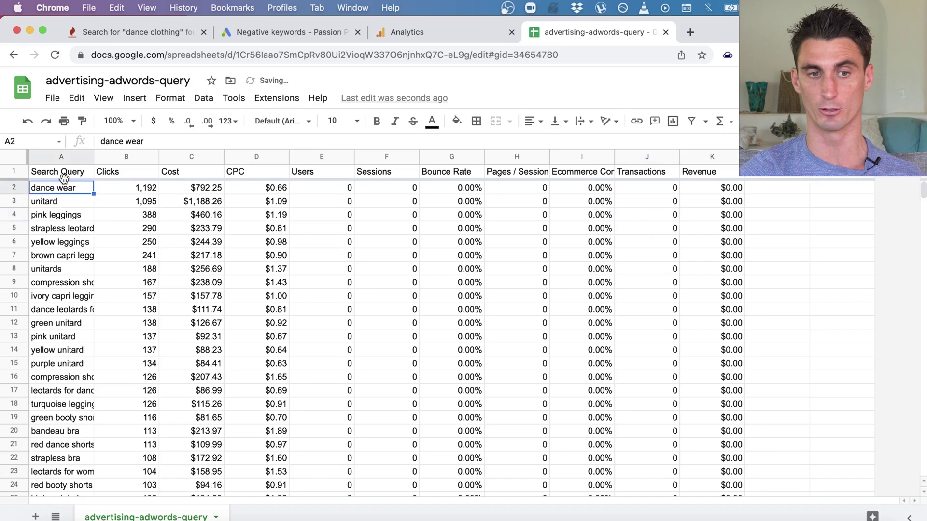
left_click(538, 191)
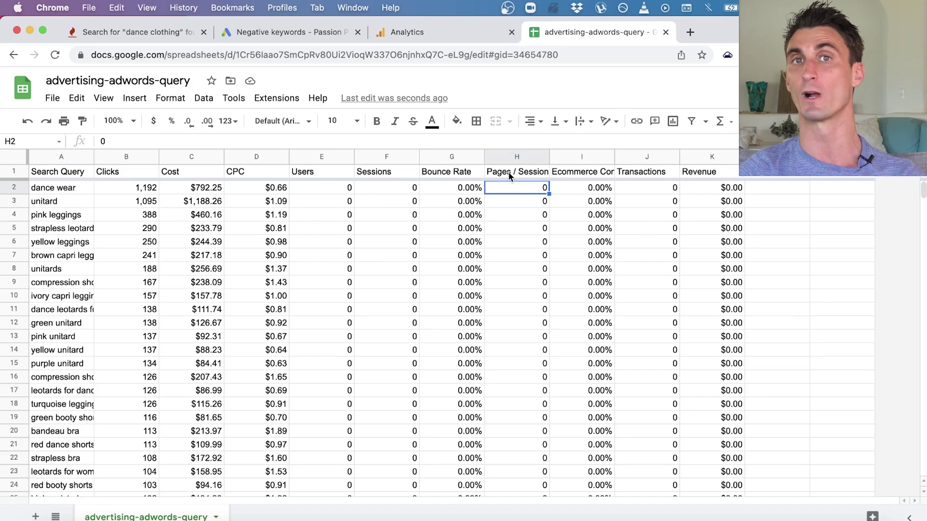
left_click_drag(92, 159, 275, 159)
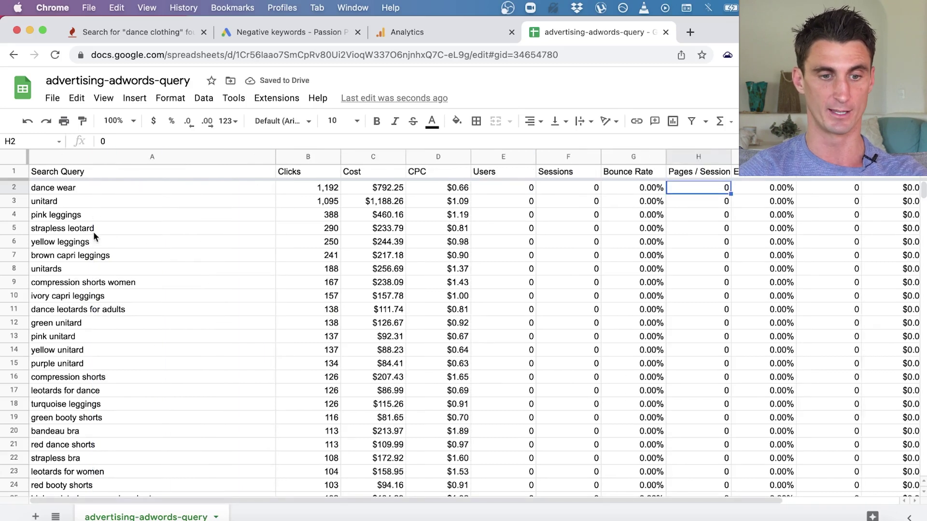
Step: Inspect the irrelevant 'chocolate color' query in A130 and its cost in C130
scroll(94, 234, "down", 1)
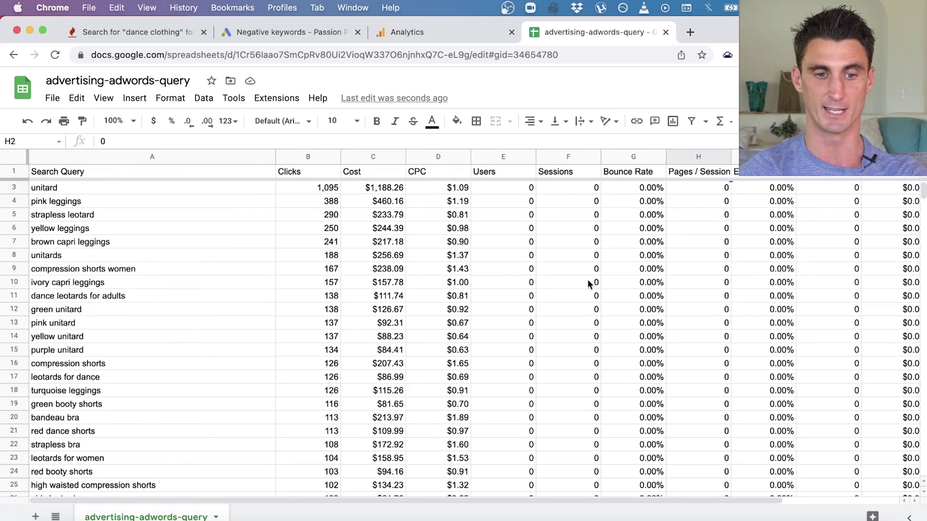
scroll(589, 284, "down", 3)
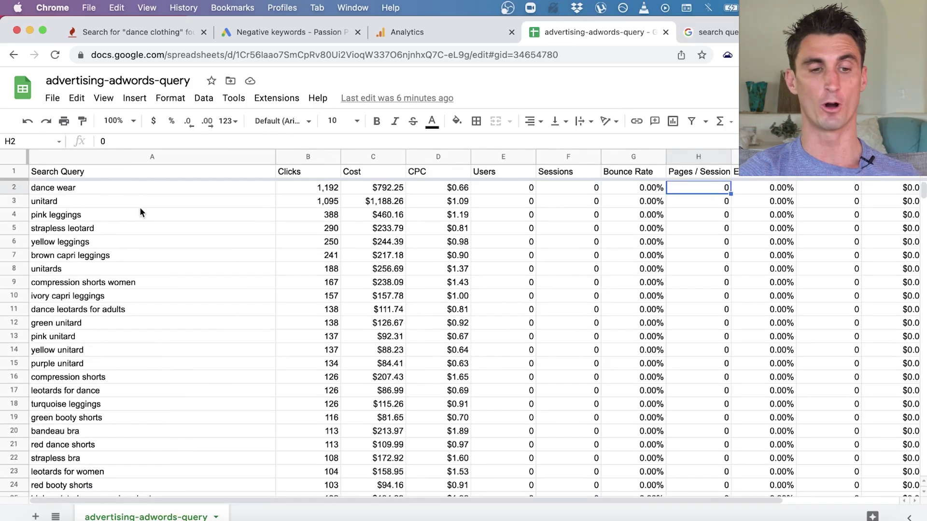
scroll(140, 212, "down", 20)
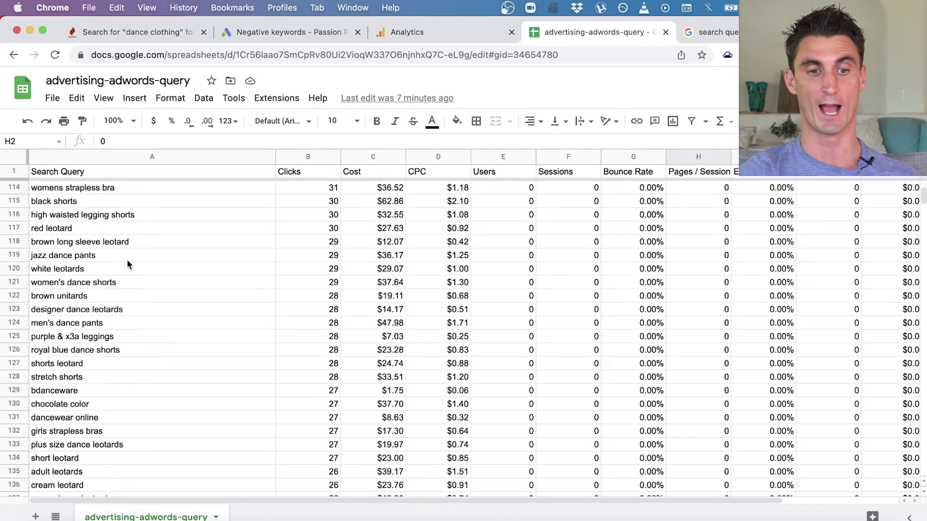
left_click(70, 406)
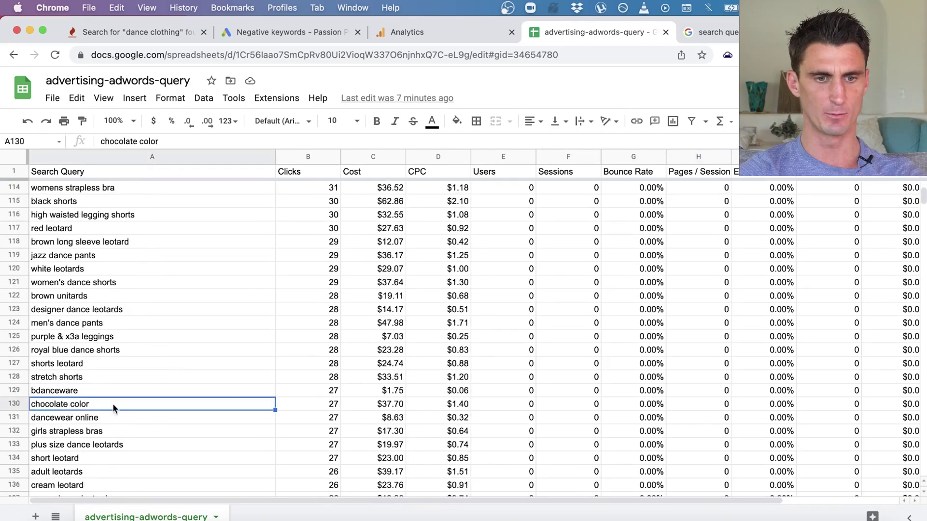
triple_click(112, 404)
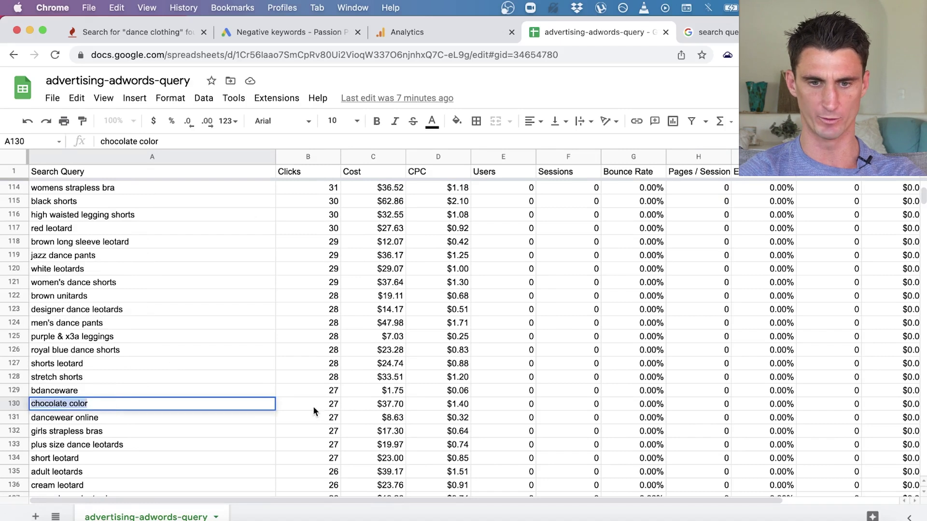
double_click(396, 403)
left_click(85, 404)
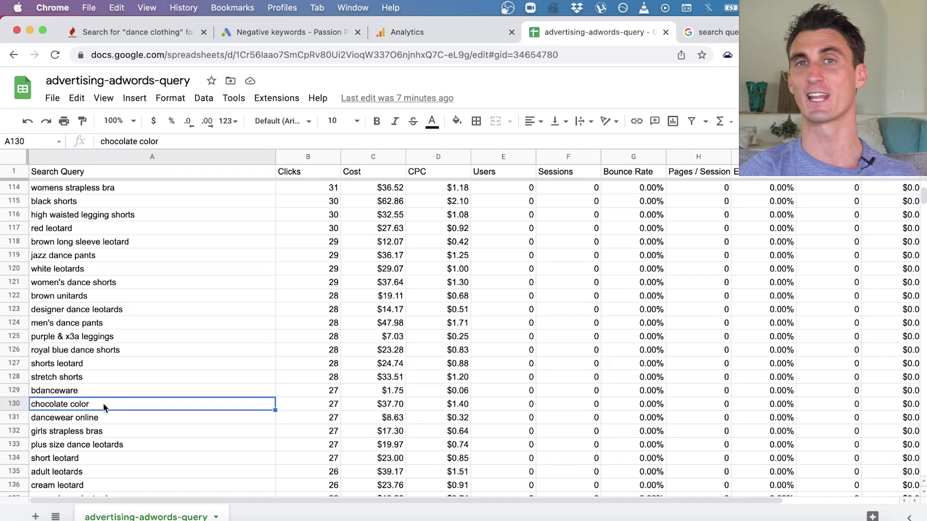
triple_click(128, 404)
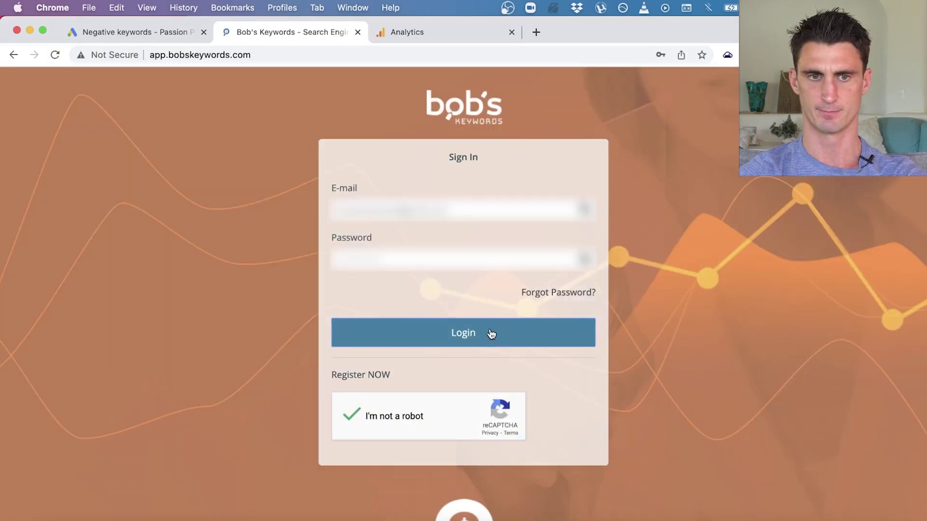
Step: Sign in to Bob's Keywords and save a new project named 'Bdancewear Test'
left_click(490, 331)
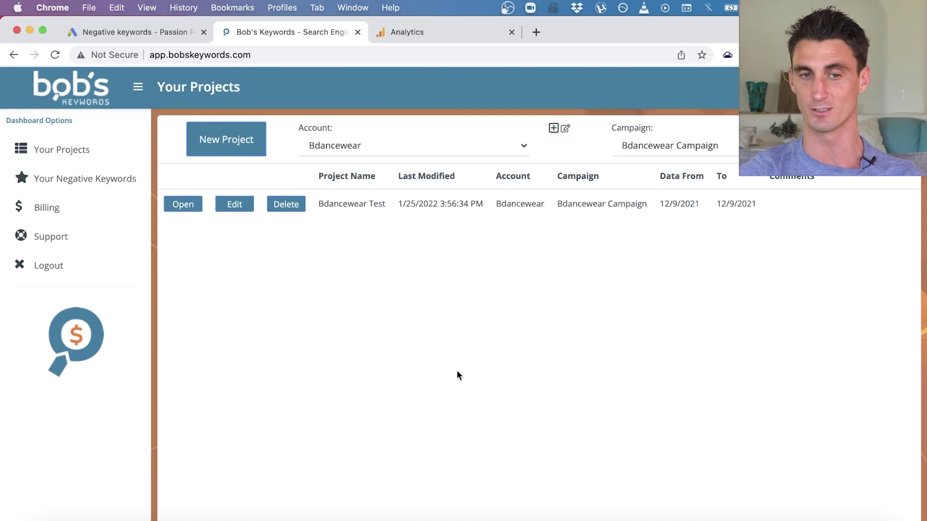
left_click(226, 146)
left_click(398, 242)
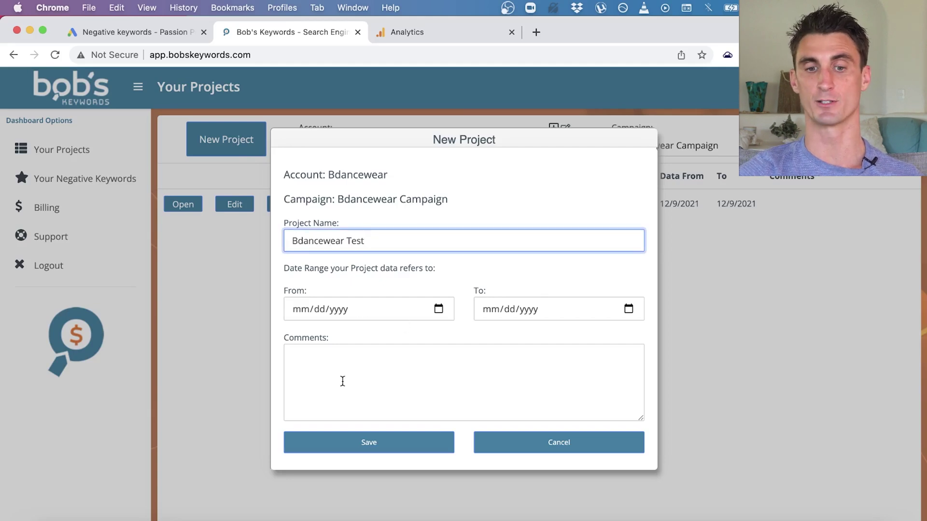
left_click(380, 442)
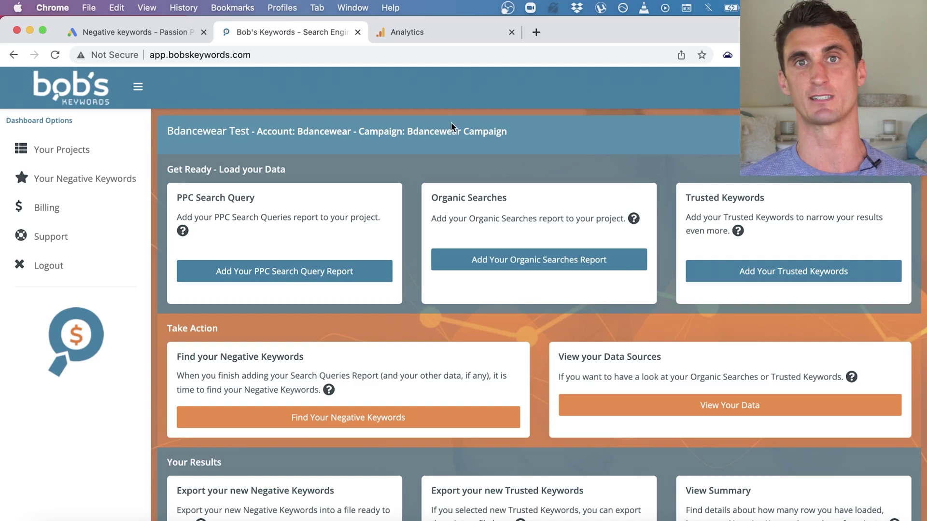
left_click(442, 38)
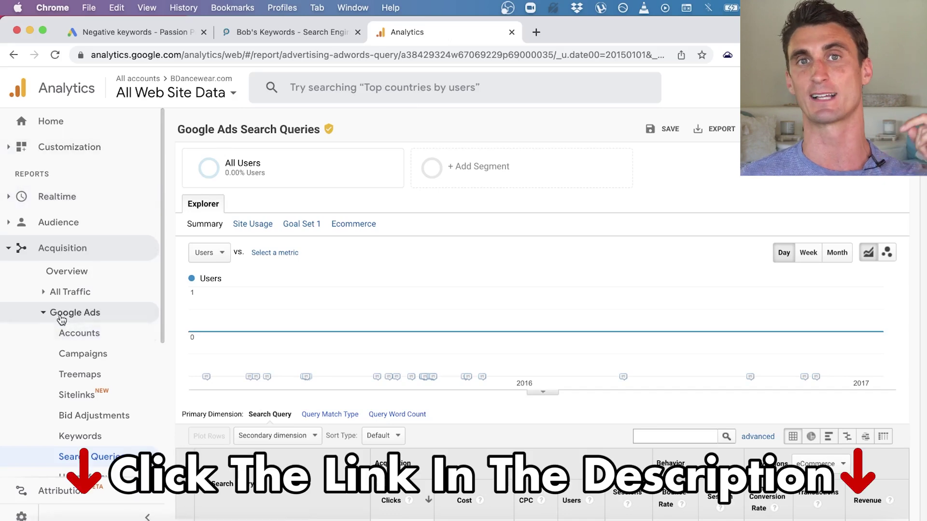
Step: Review the Google Ads Search Queries report, then open it in the custom report editor
scroll(62, 317, "down", 3)
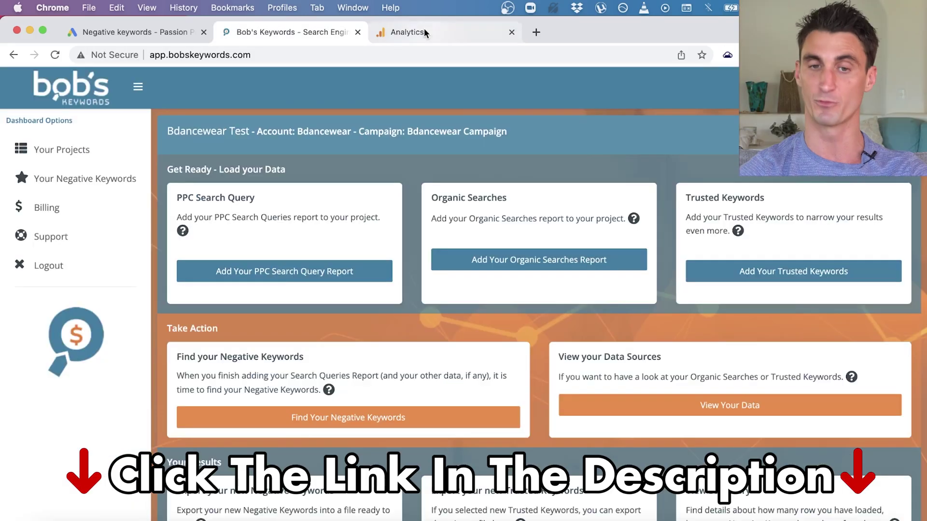
left_click(441, 37)
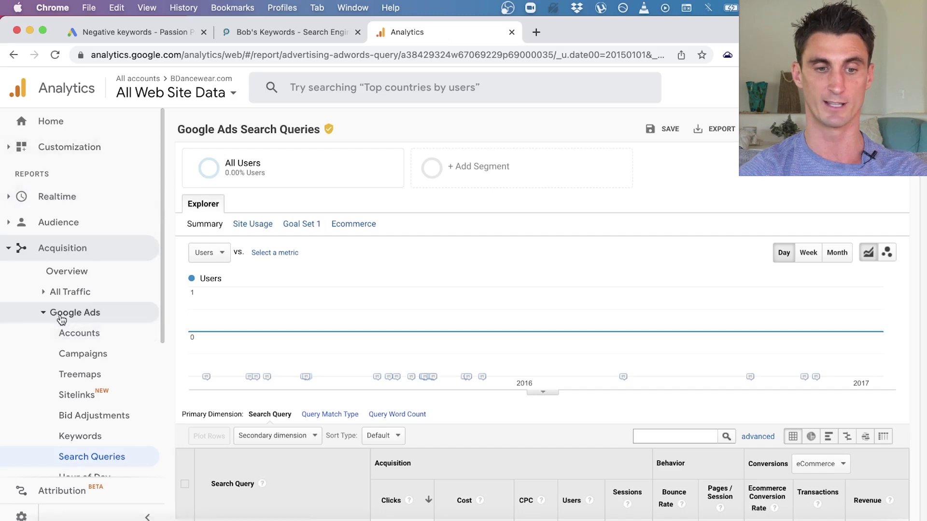
scroll(61, 317, "down", 3)
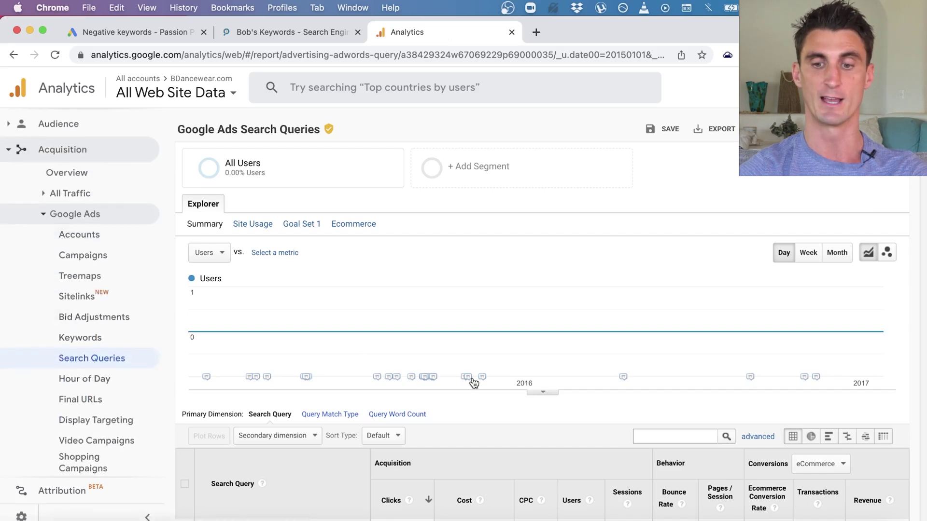
scroll(473, 383, "down", 3)
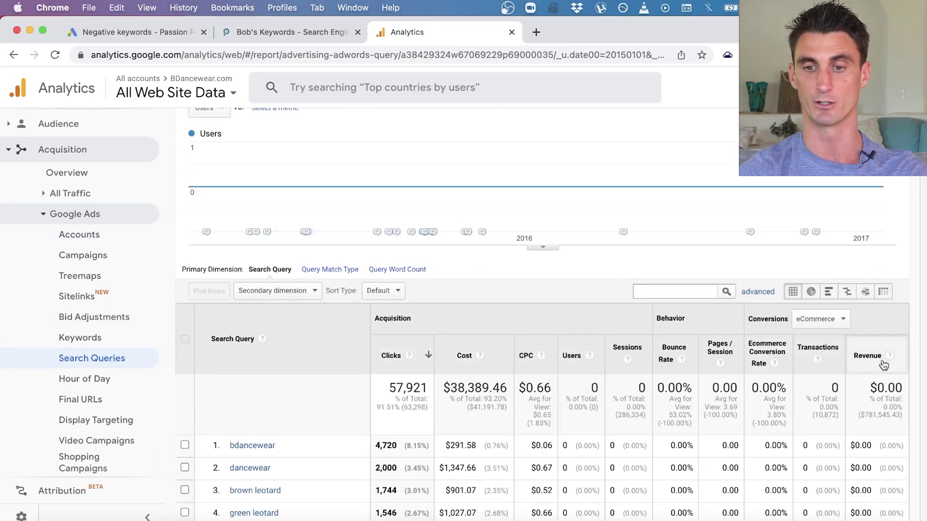
scroll(617, 327, "up", 3)
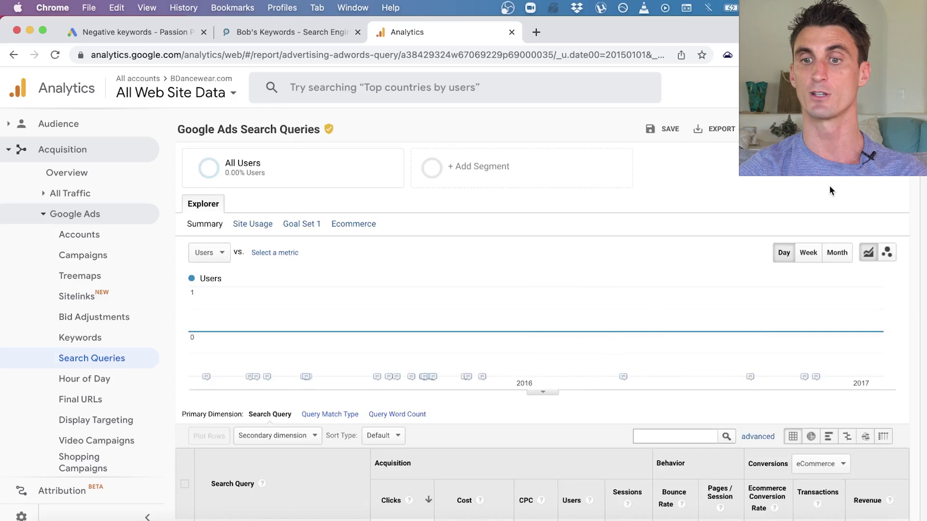
left_click(811, 128)
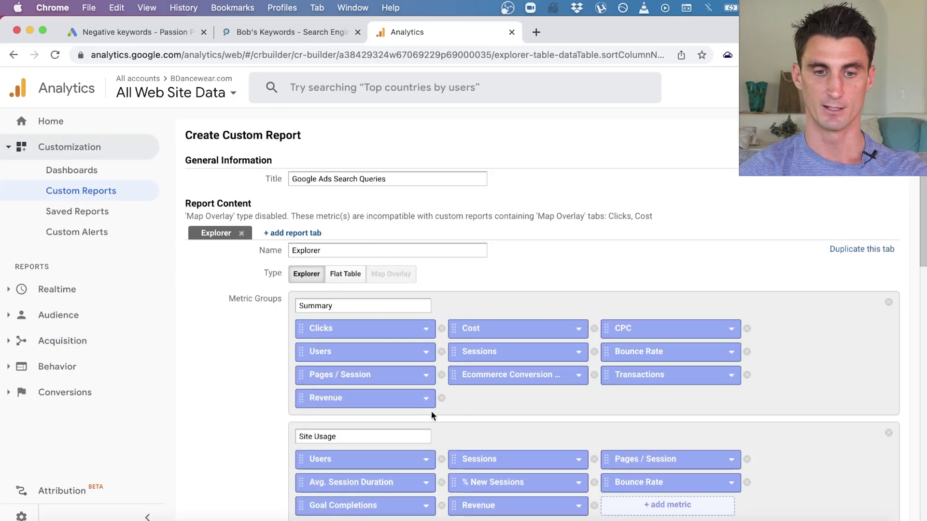
Step: Remove Revenue, Ecommerce Conversion Rate, Users and Bounce Rate from the Summary metrics
left_click(442, 399)
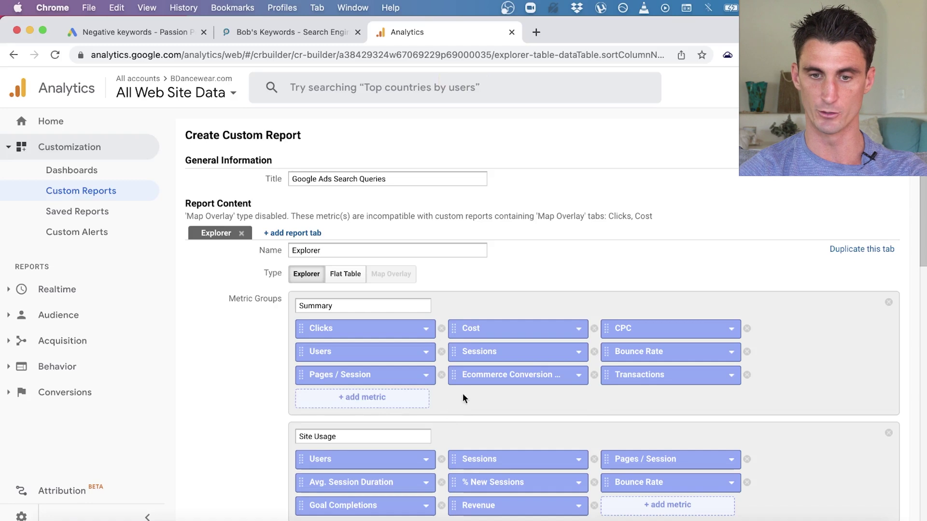
left_click(594, 375)
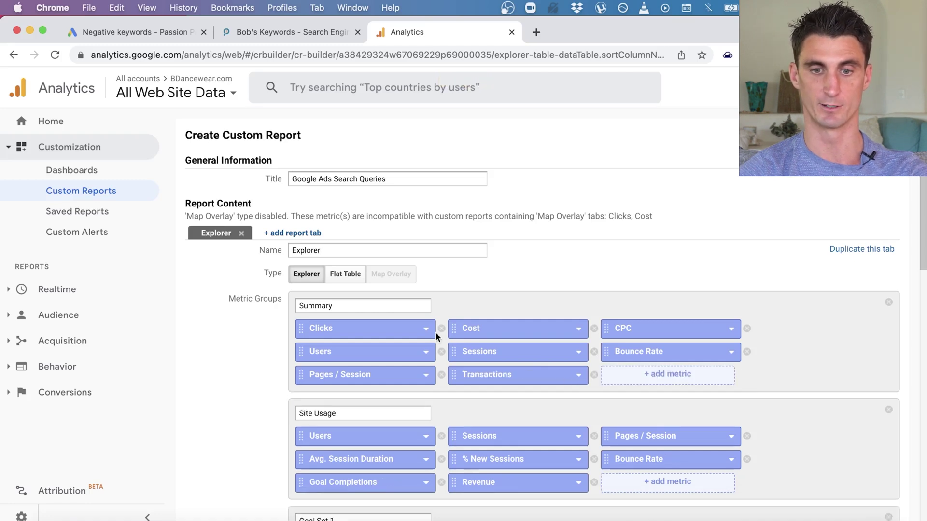
left_click(441, 351)
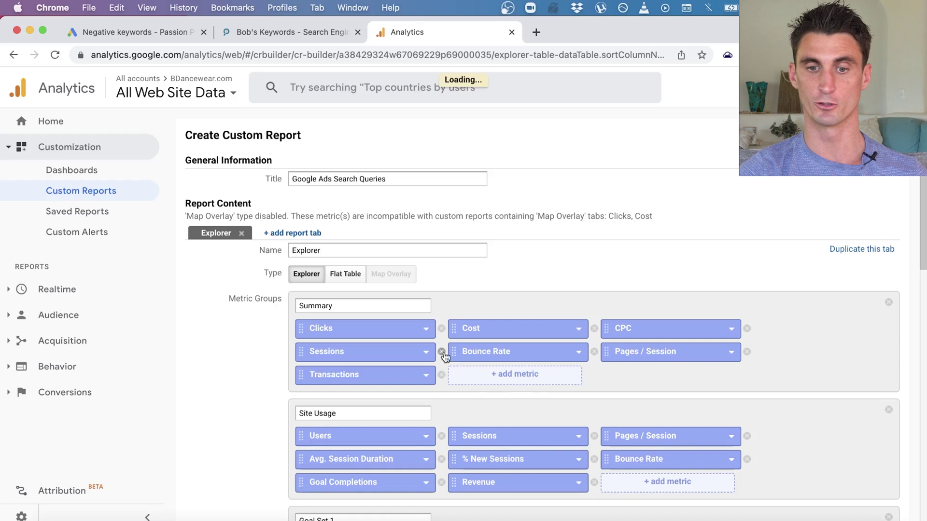
left_click(593, 352)
Step: Add Impressions to the Summary metrics and save the custom report
left_click(371, 376)
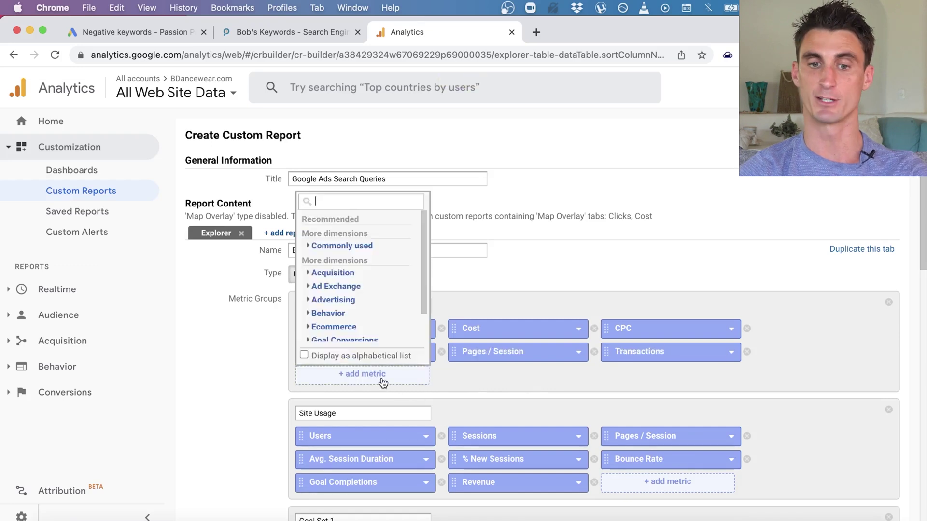
left_click(373, 309)
left_click(511, 375)
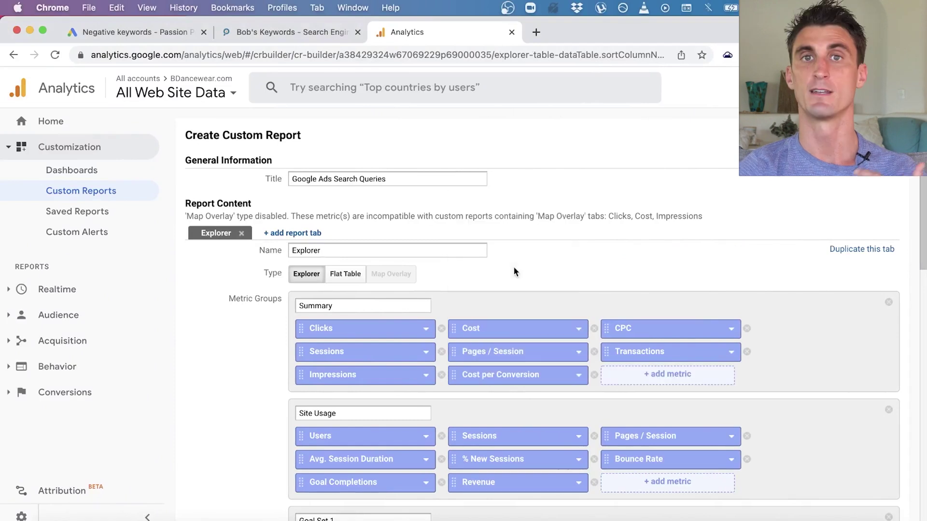
scroll(513, 269, "down", 10)
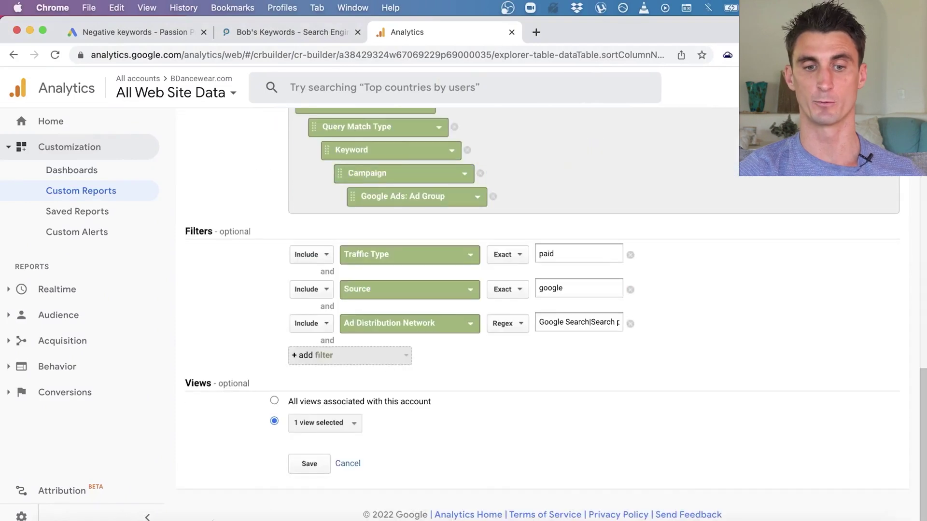
left_click(308, 470)
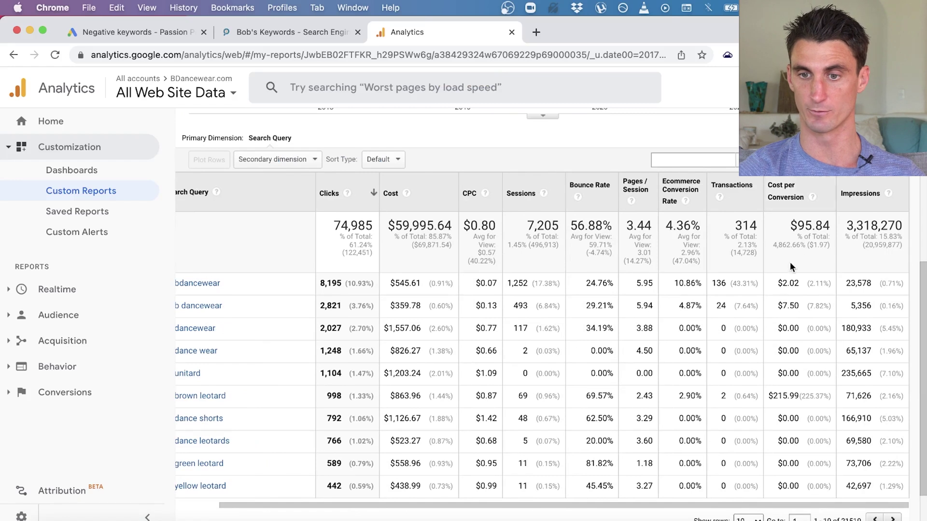
Step: Show 5000 rows in the custom search-query report table
scroll(845, 269, "down", 1)
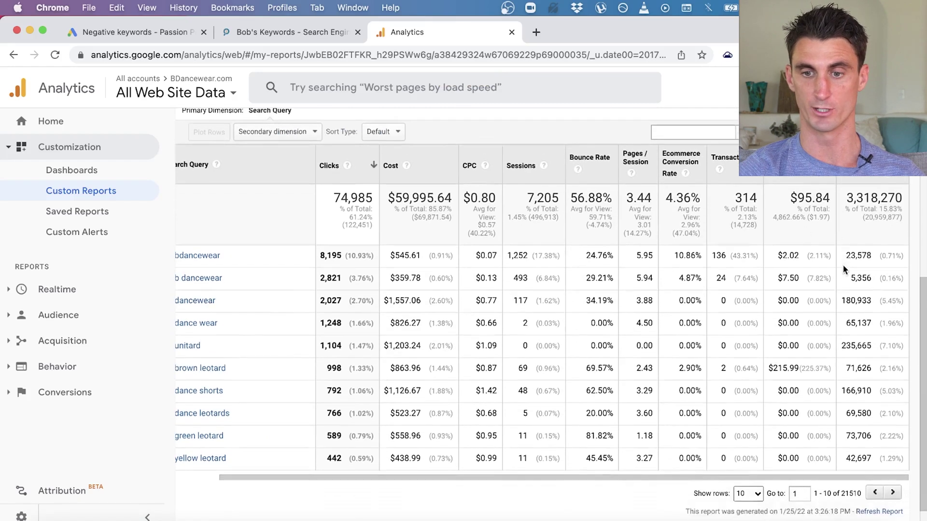
scroll(845, 269, "down", 1)
left_click(749, 460)
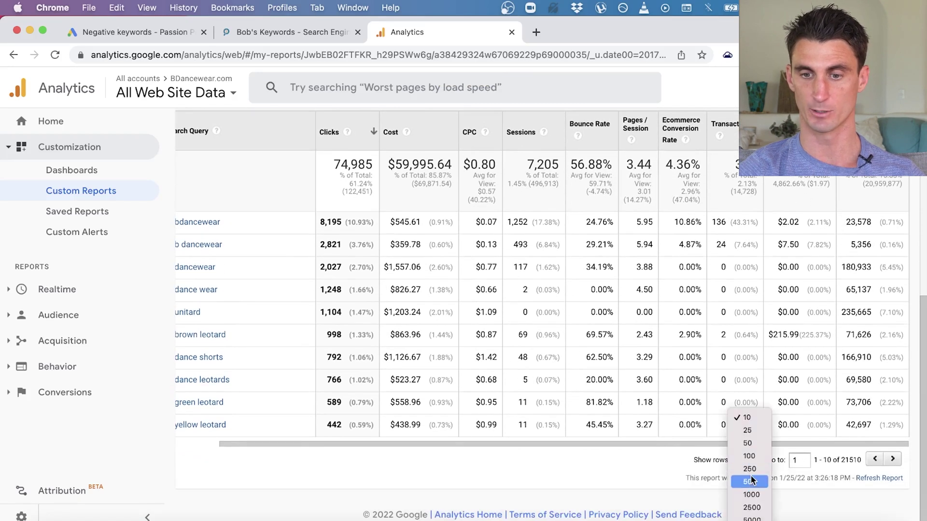
left_click(752, 518)
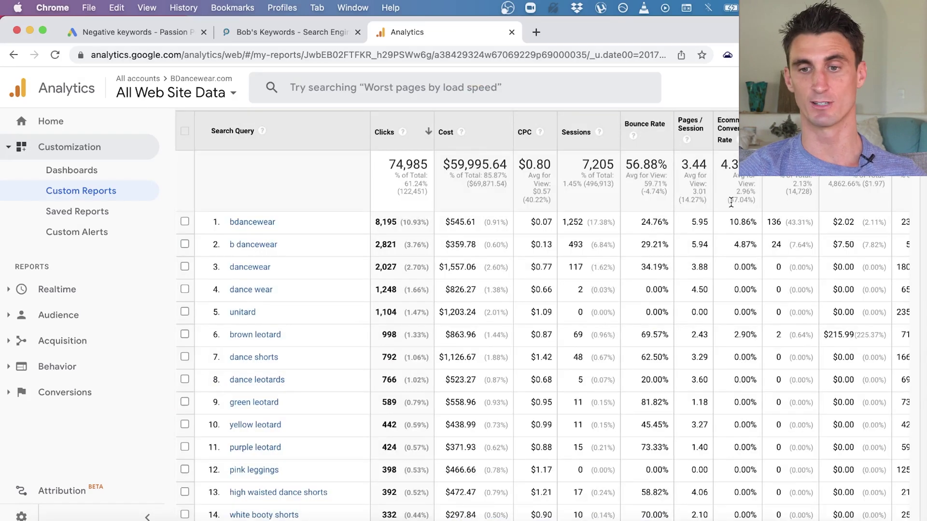
Step: Export the report to Google Sheets
scroll(731, 201, "right", 2)
scroll(731, 201, "up", 7)
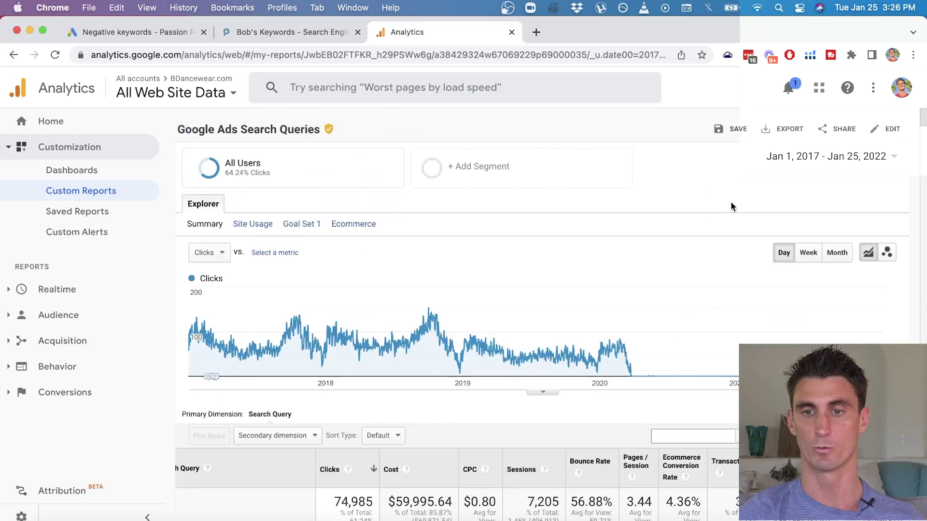
left_click(790, 134)
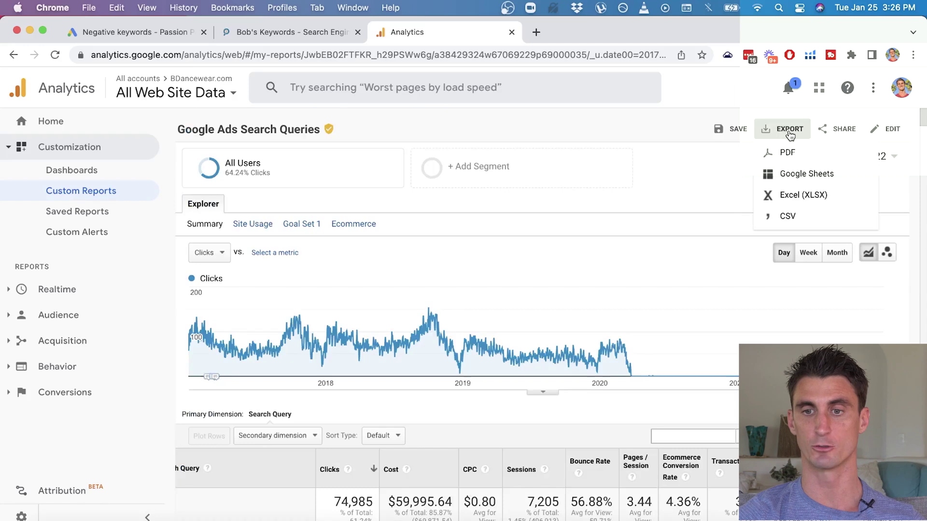
left_click(828, 180)
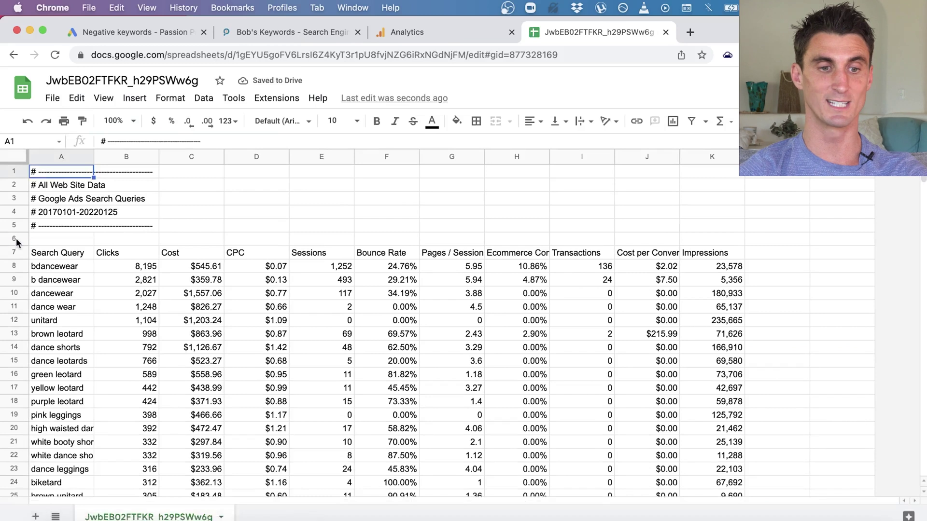
Step: Delete the preamble rows above the Search Query headers and all rows from 5002 down
left_click_drag(5, 239, 5, 171)
right_click(5, 176)
left_click(53, 331)
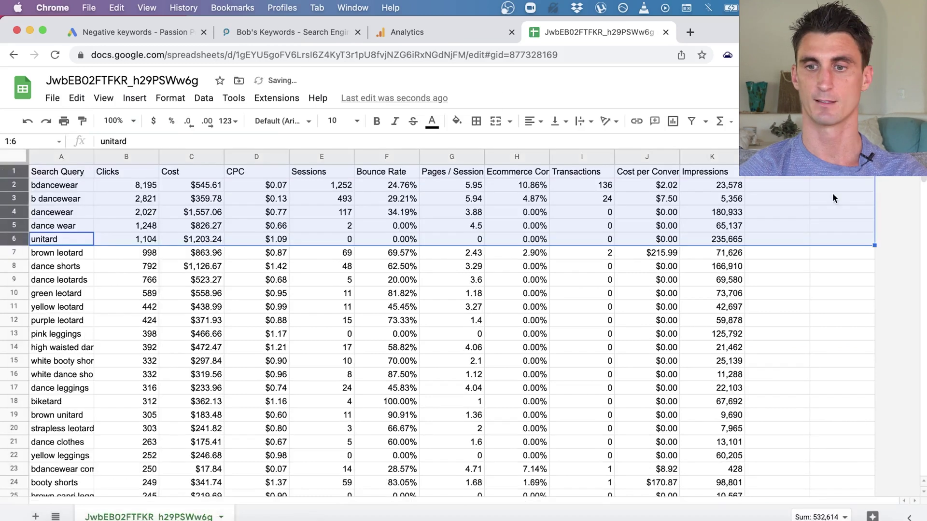
left_click_drag(923, 181, 922, 414)
scroll(502, 400, "up", 20)
left_click(13, 225)
key("super+shift+Down")
key("super+alt+minus")
key("super+Up")
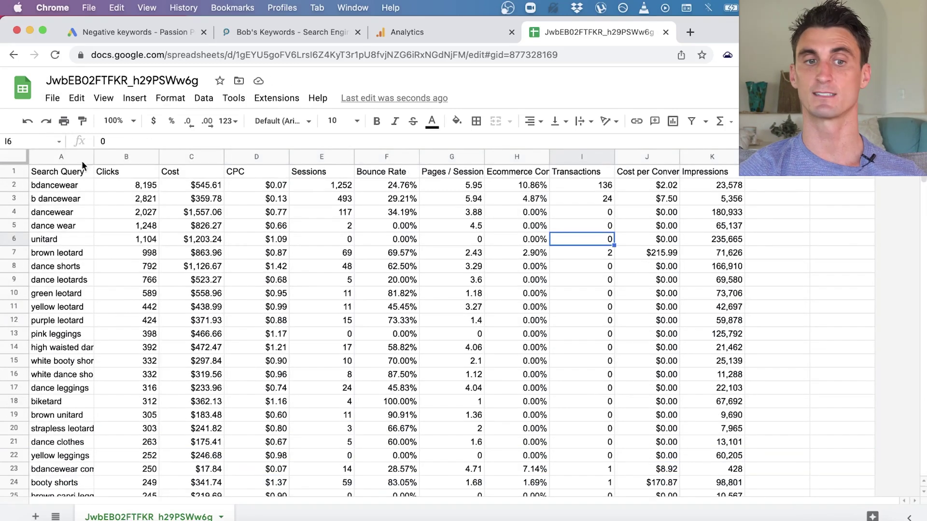
Step: Download the sheet as a Comma Separated Values (.csv) file
left_click(52, 98)
mouse_move(110, 263)
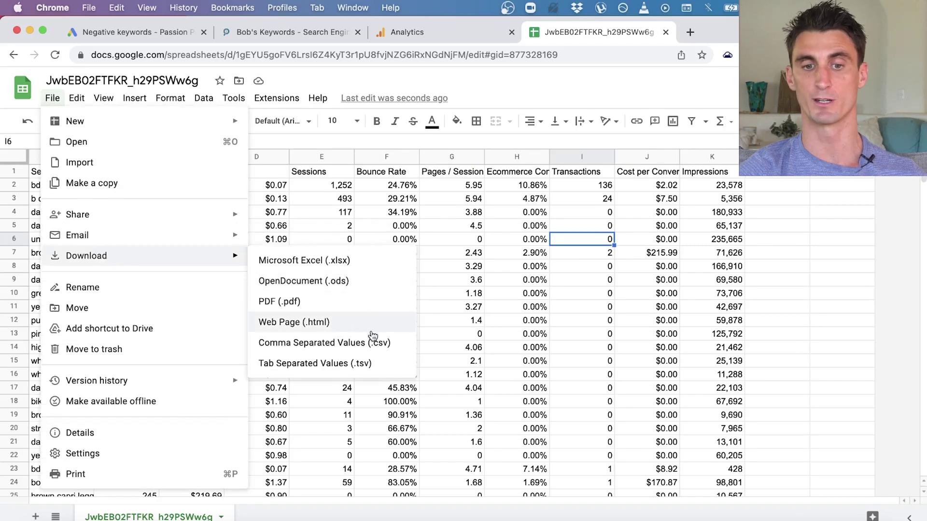
left_click(379, 343)
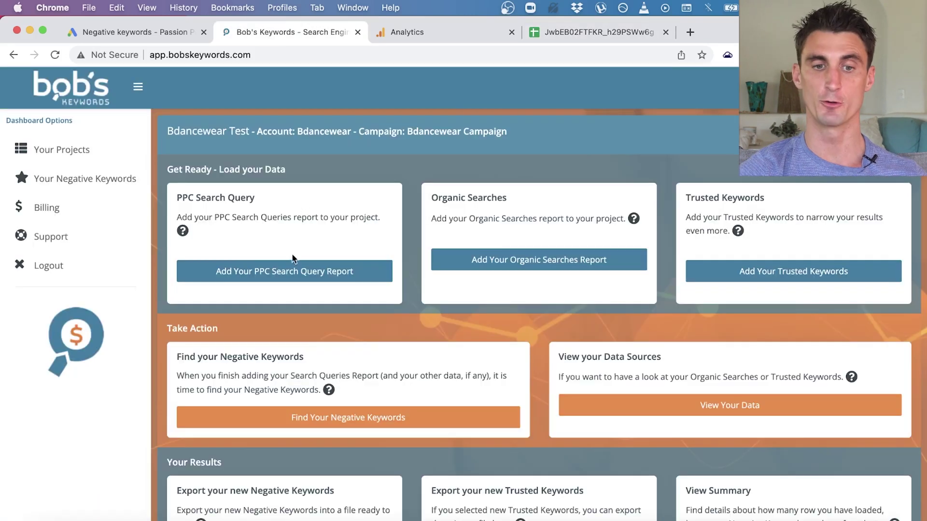
Step: Upload the search-query CSV as the PPC report and relabel the field 'Conversion Rate'
left_click(292, 270)
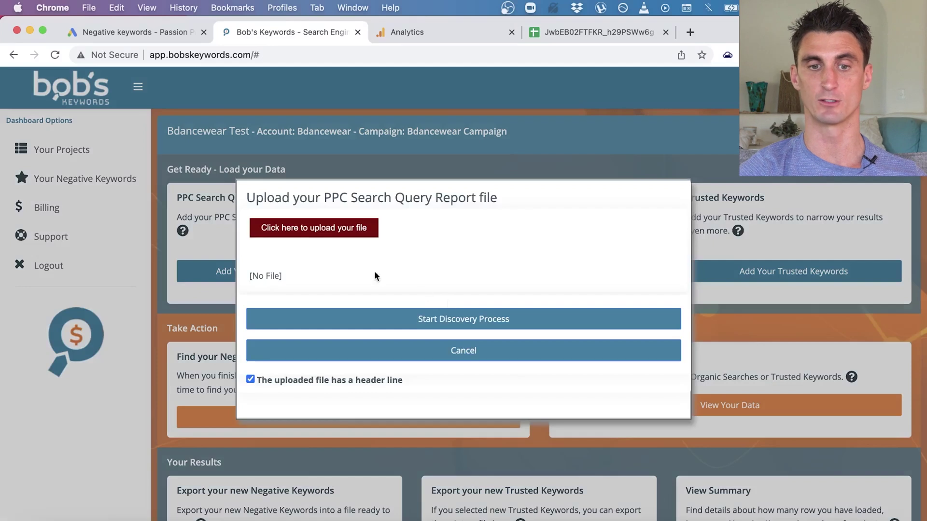
left_click(337, 226)
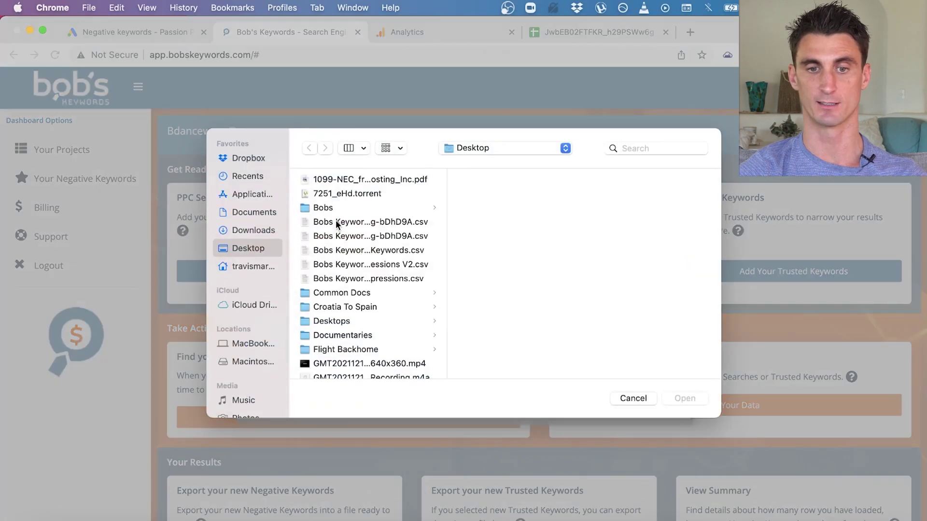
double_click(369, 236)
left_click(499, 328)
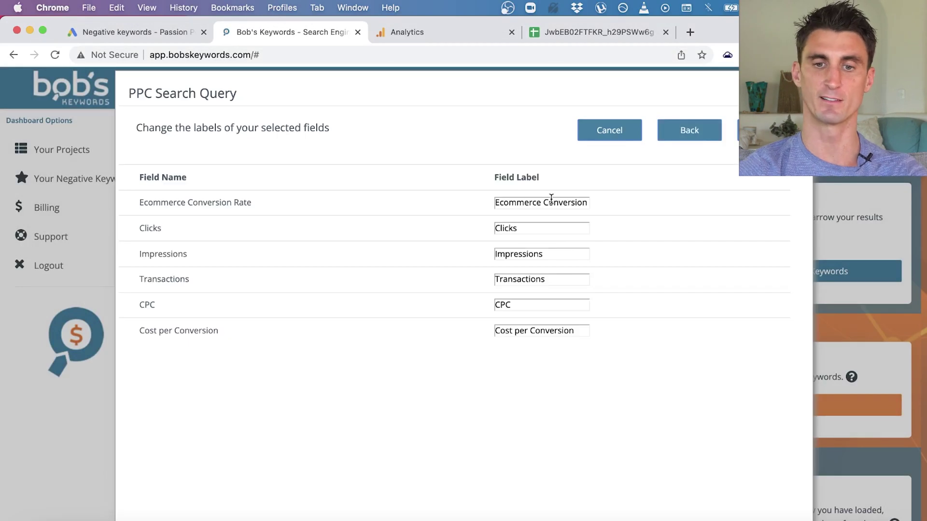
left_click_drag(544, 201, 415, 202)
key("BackSpace")
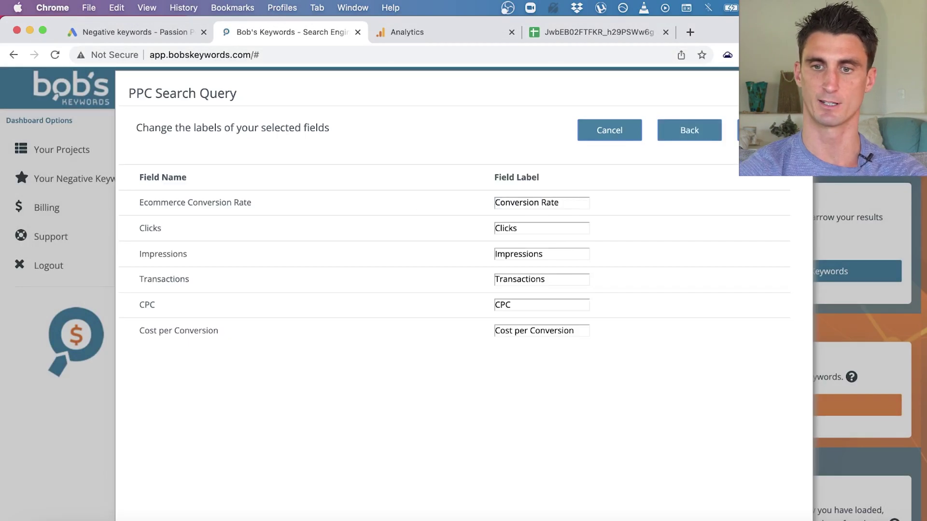
Step: Map the Transactions field to Conversions
left_click(768, 130)
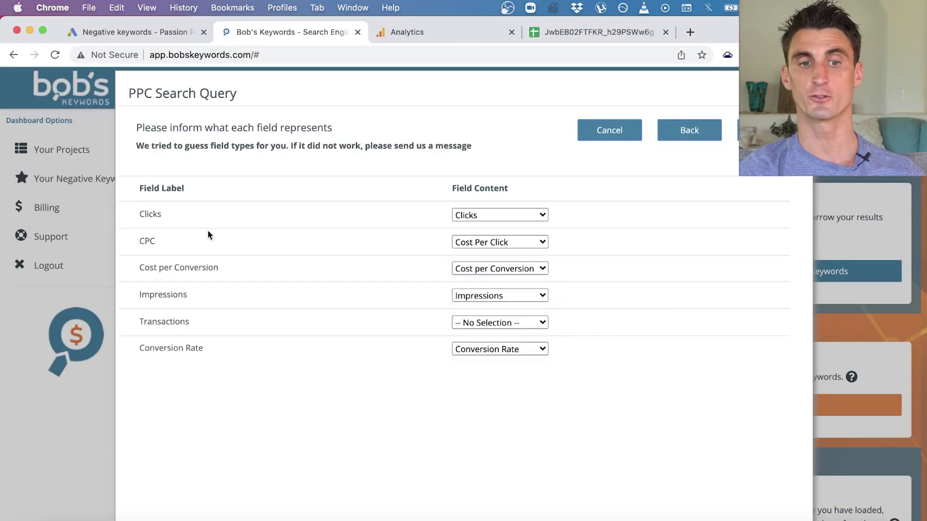
double_click(153, 217)
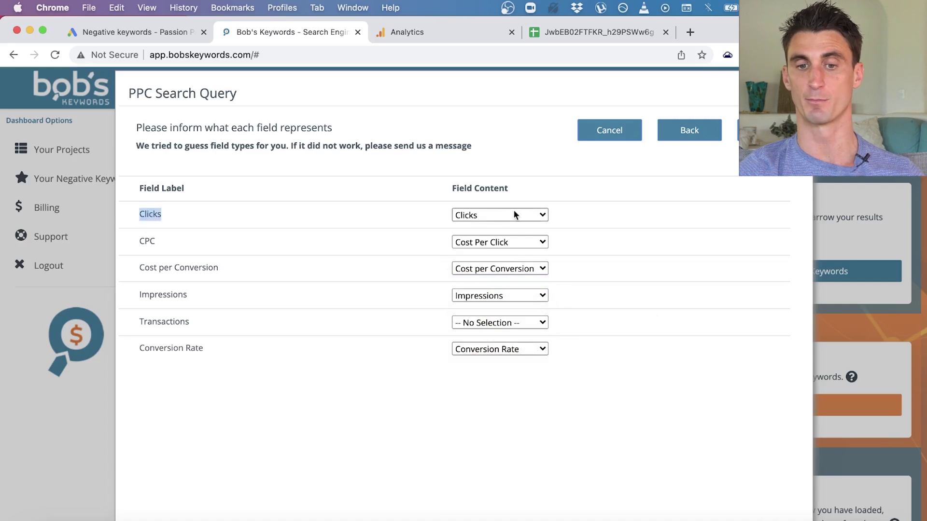
double_click(165, 321)
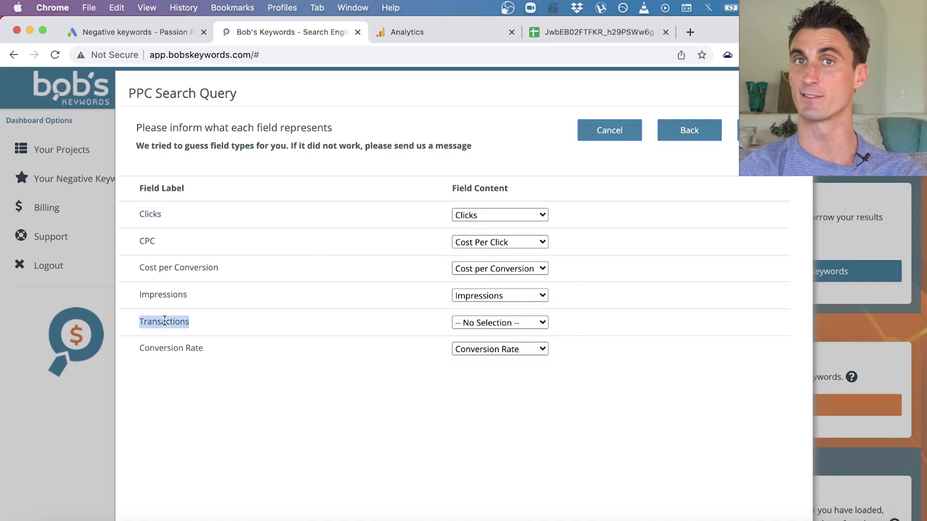
left_click(532, 321)
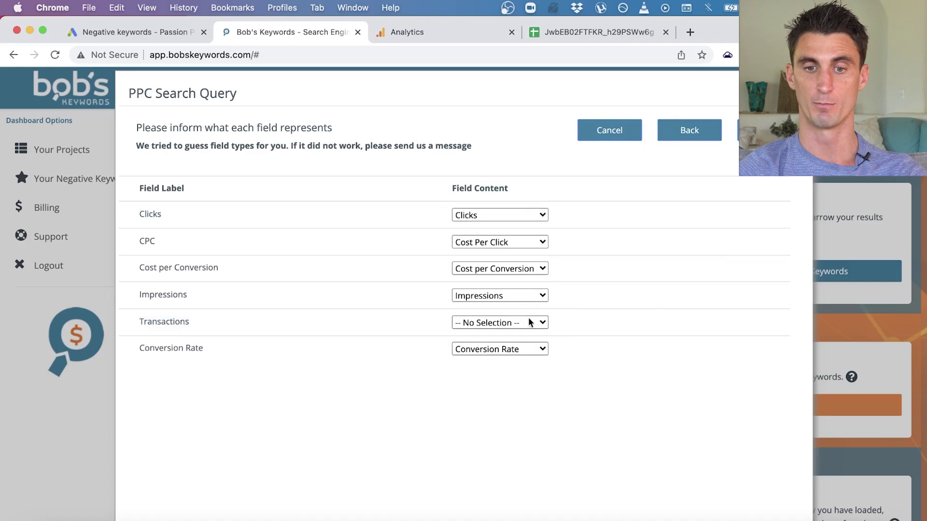
left_click(507, 368)
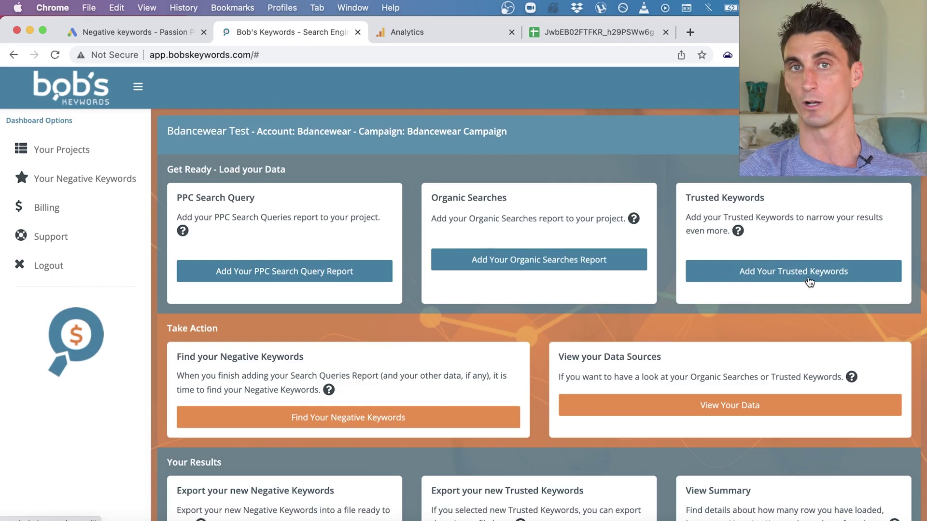
Step: Open Acquisition > Google Ads > Keywords in Google Analytics, then return to the Bob's Keywords dashboard
left_click(428, 33)
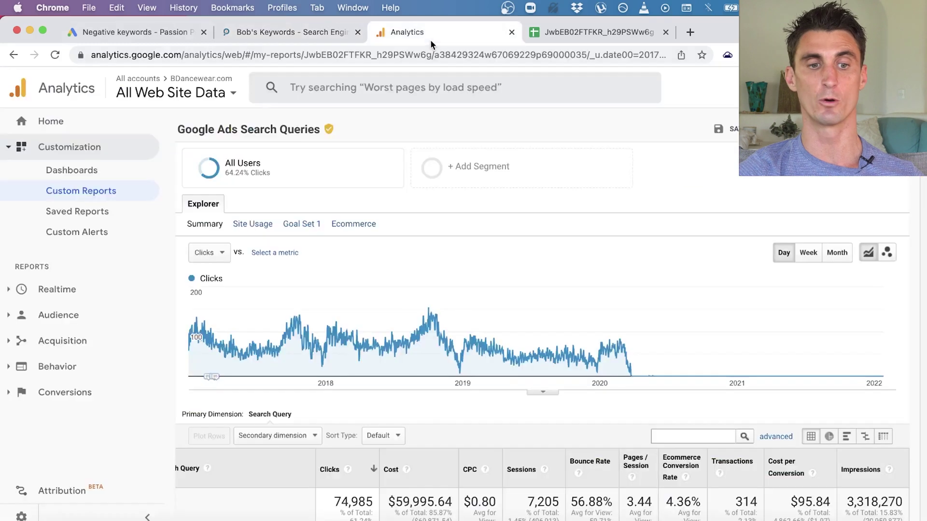
left_click(79, 342)
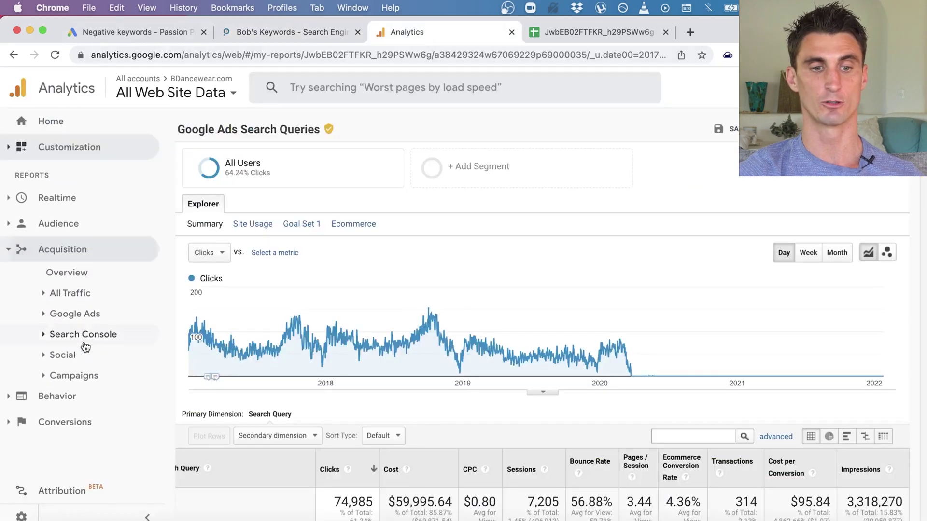
left_click(98, 313)
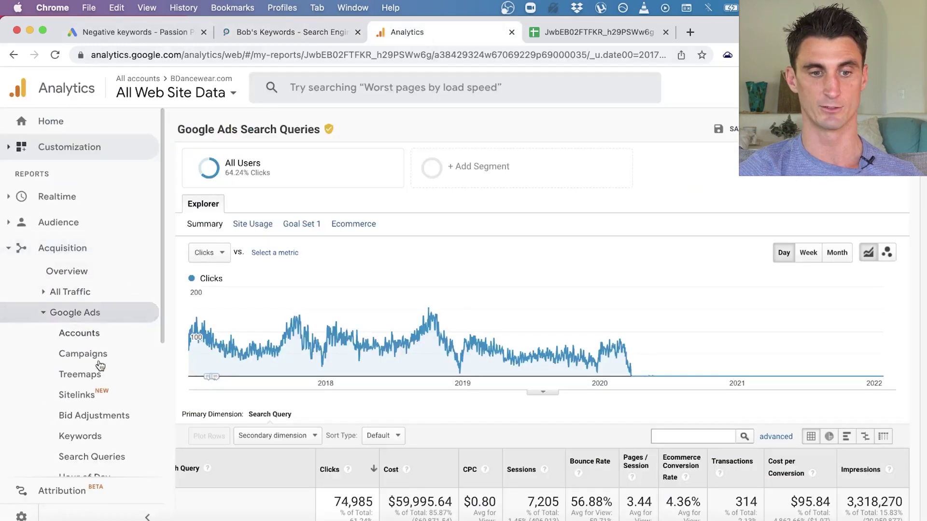
left_click(110, 401)
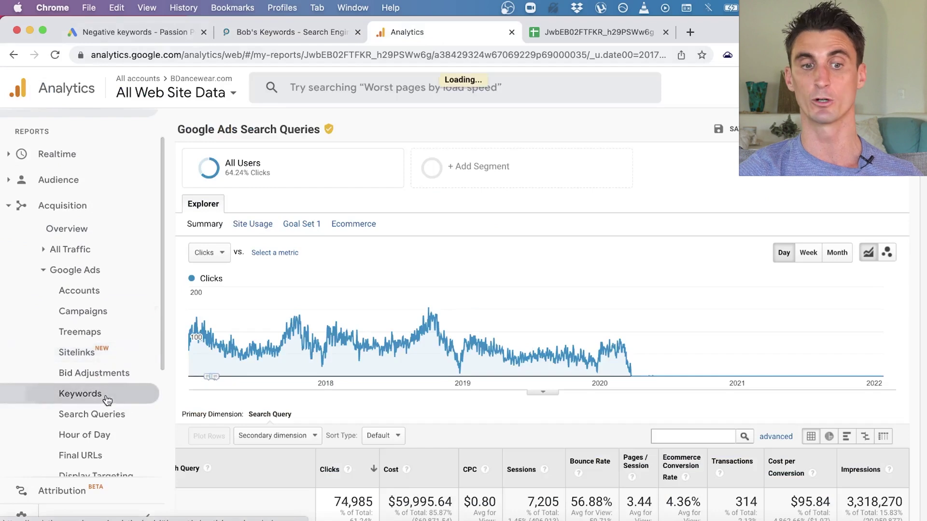
scroll(274, 219, "down", 7)
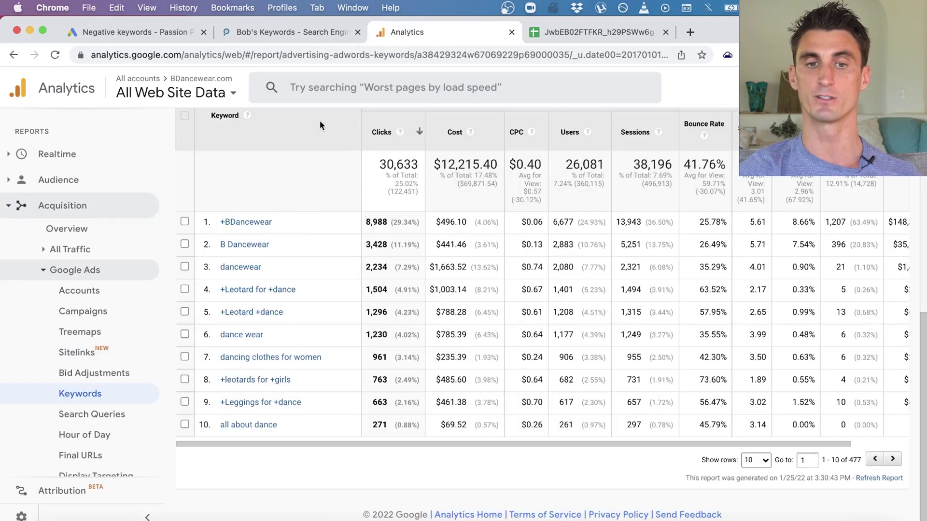
left_click(317, 35)
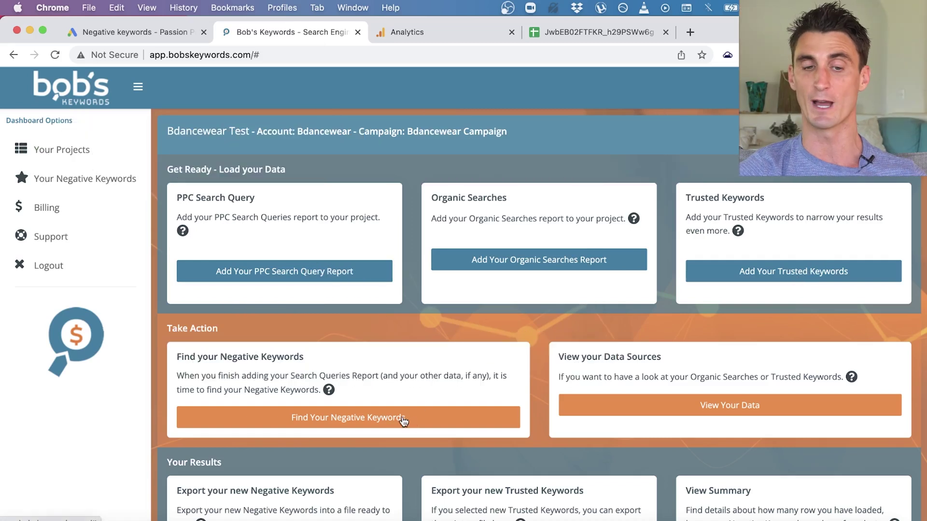
Step: Run Find Your Negative Keywords to list the 8,856 candidate query terms
left_click(402, 418)
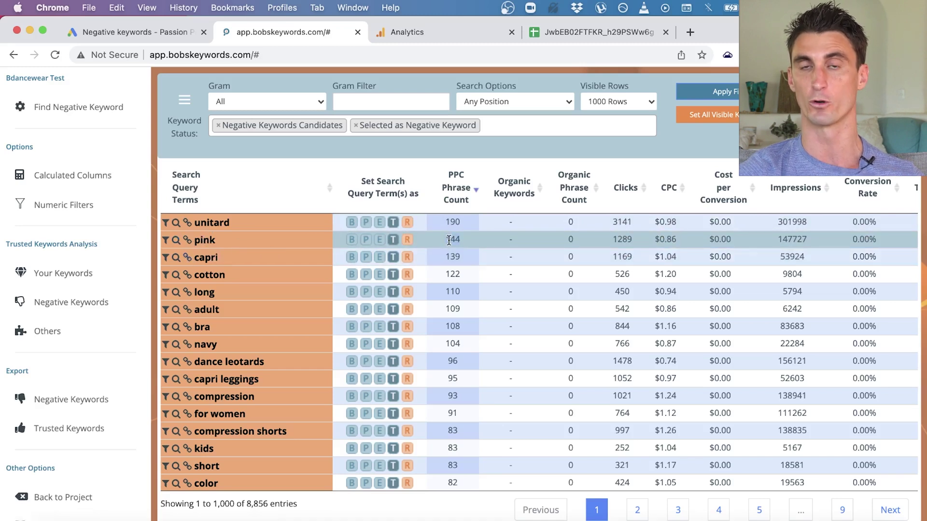
Step: Review which search phrases 'pink' would block under each match type
left_click(176, 240)
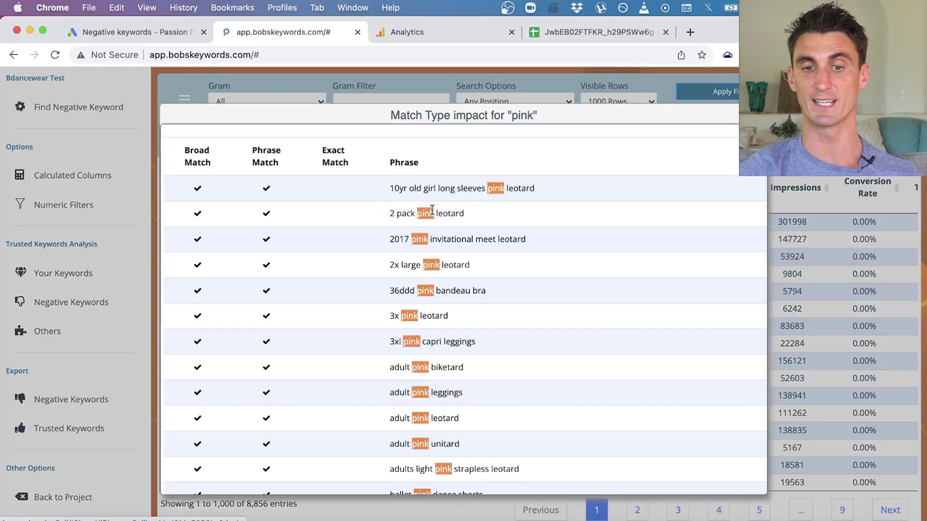
scroll(432, 213, "down", 10)
scroll(432, 211, "down", 10)
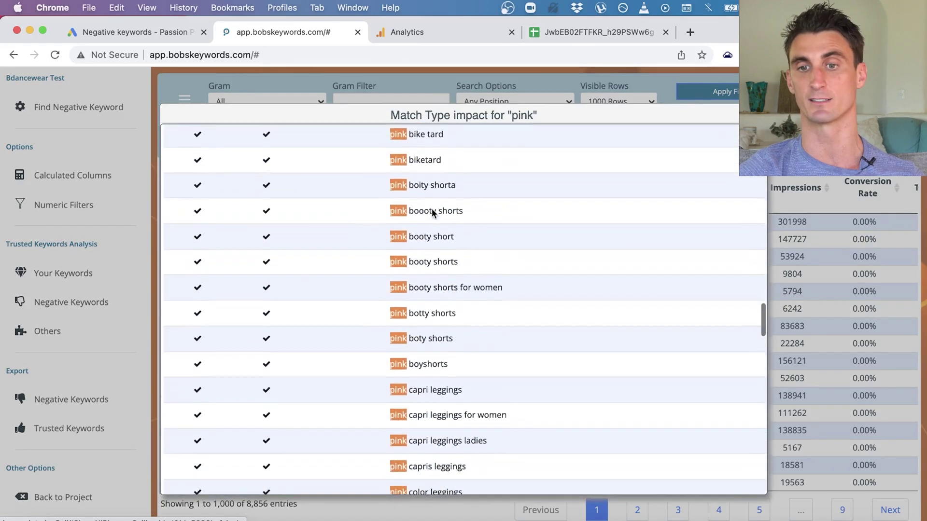
key("Escape")
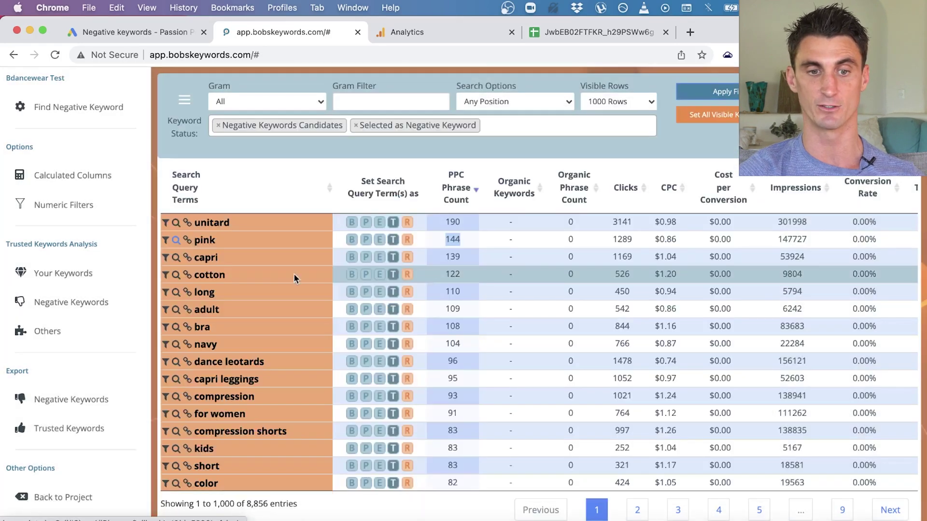
Step: Add 'pink' as a broad-match negative keyword and check the $1,278.25 predicted savings
scroll(598, 233, "right", 1)
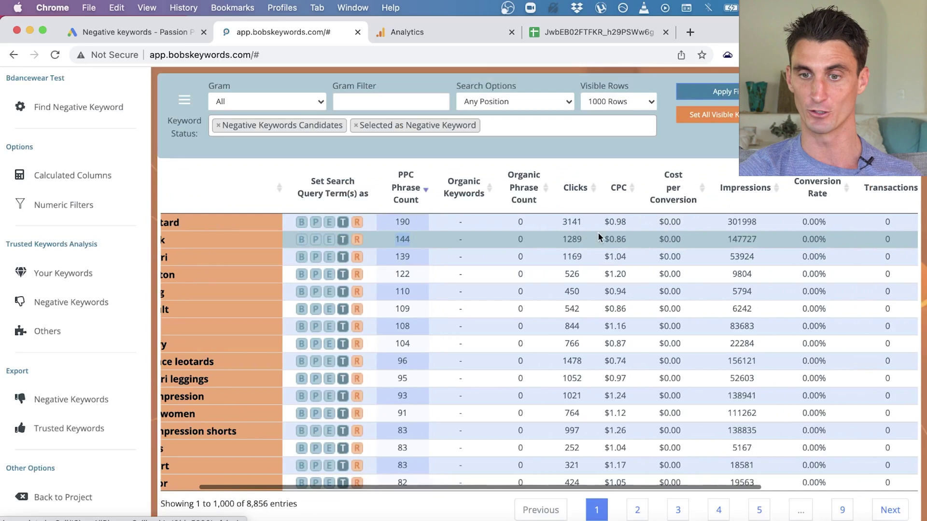
scroll(651, 233, "right", 5)
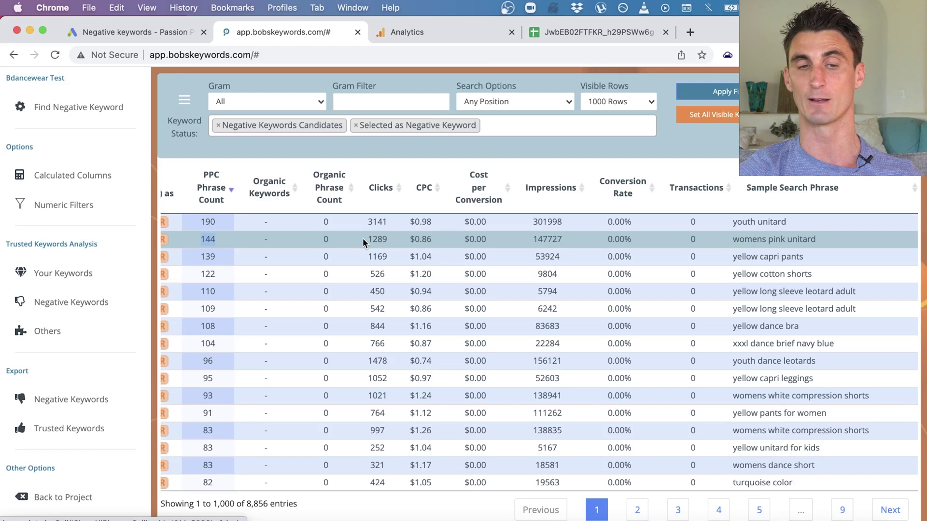
scroll(363, 238, "left", 5)
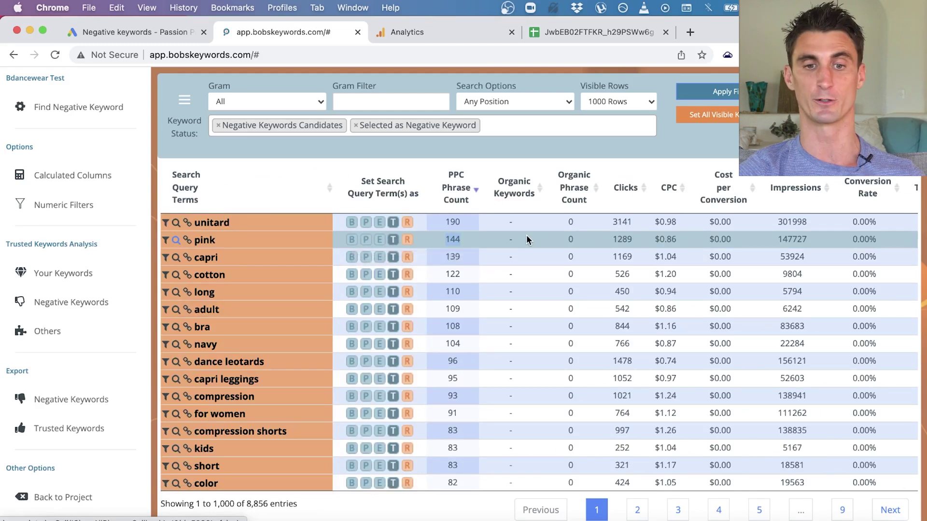
left_click(352, 241)
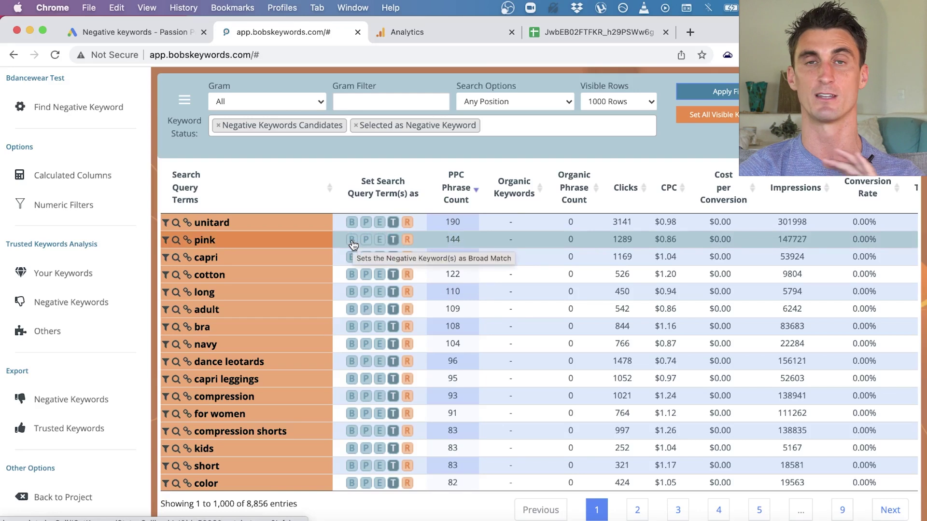
scroll(353, 245, "down", 3)
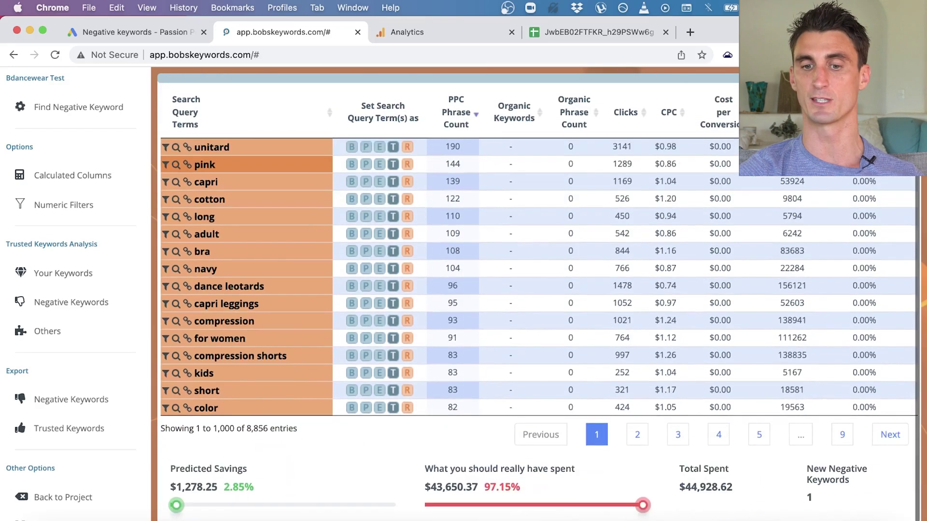
triple_click(191, 487)
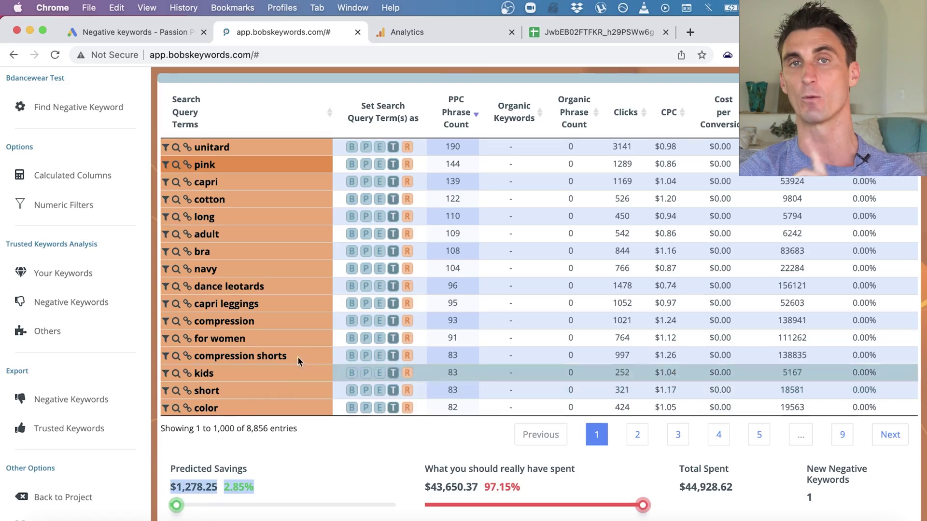
scroll(222, 341, "up", 1)
scroll(222, 341, "up", 3)
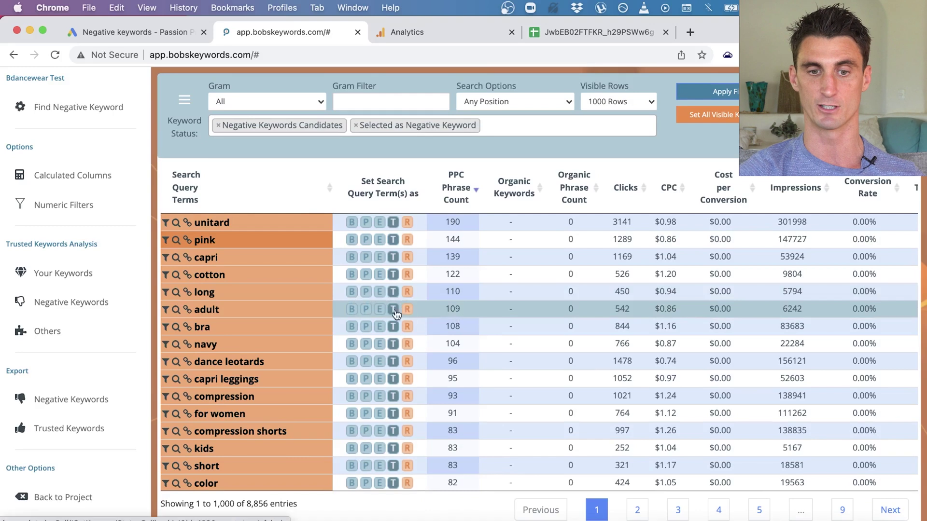
left_click(352, 310)
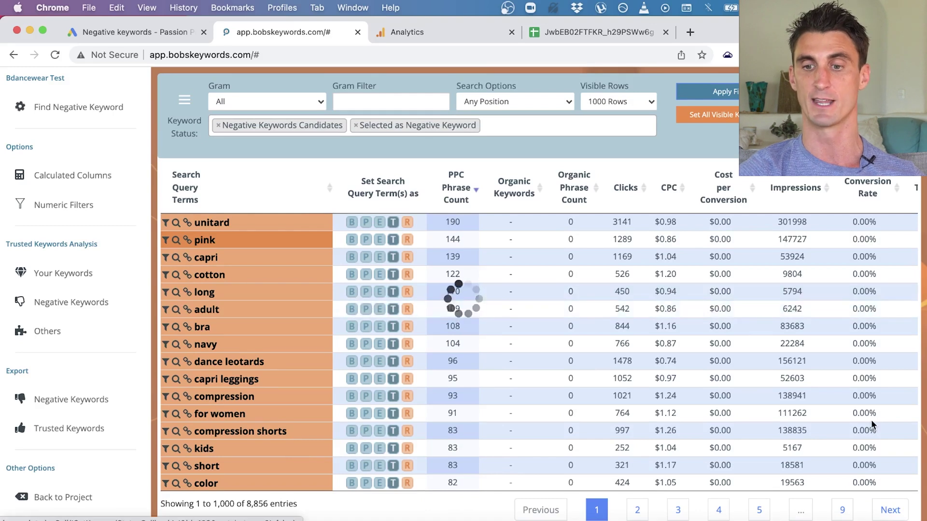
scroll(899, 180, "down", 3)
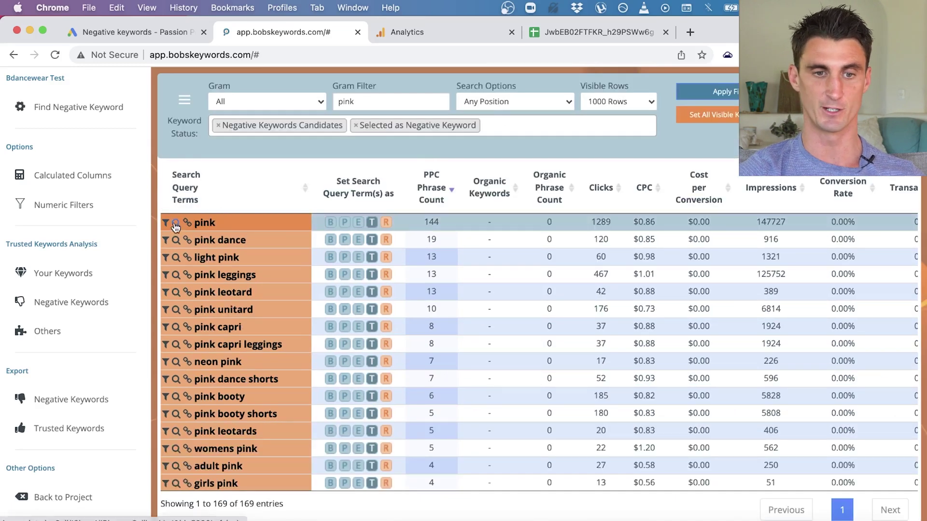
left_click(165, 223)
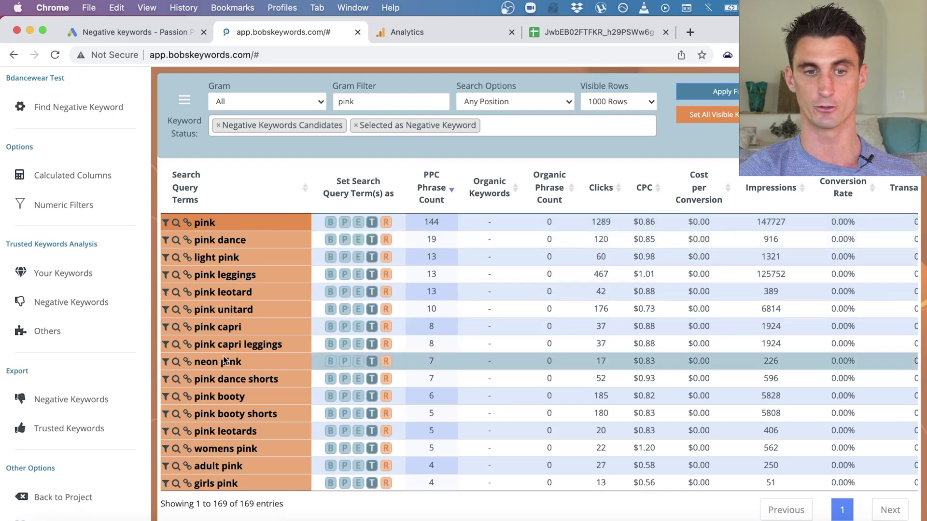
scroll(224, 361, "down", 20)
scroll(223, 361, "up", 10)
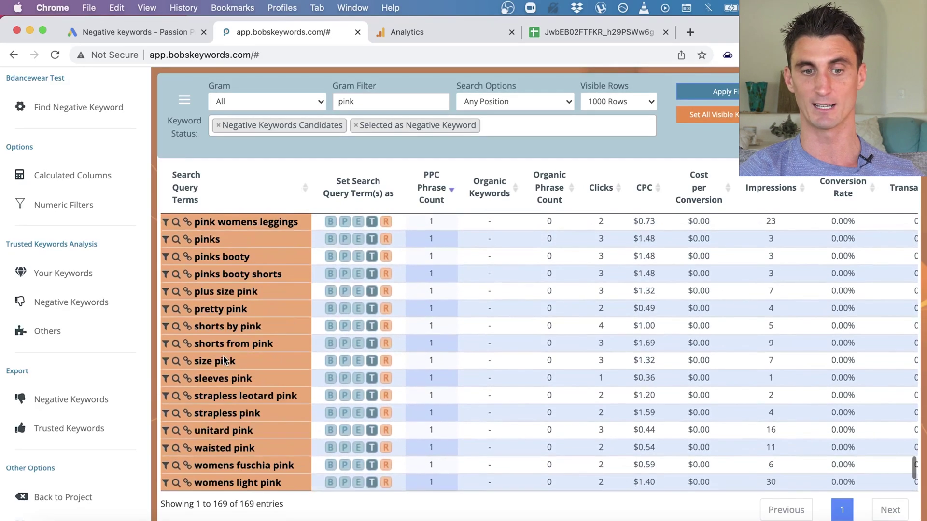
left_click(164, 274)
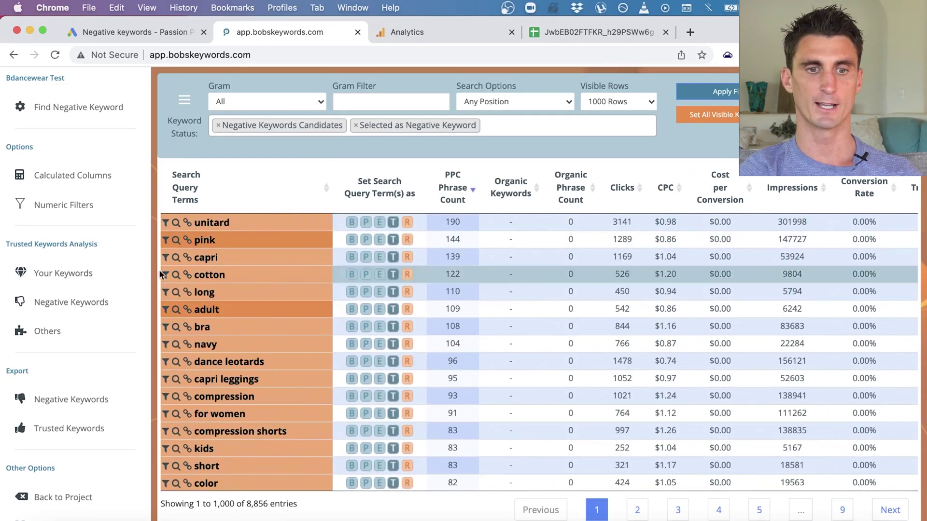
left_click(189, 244)
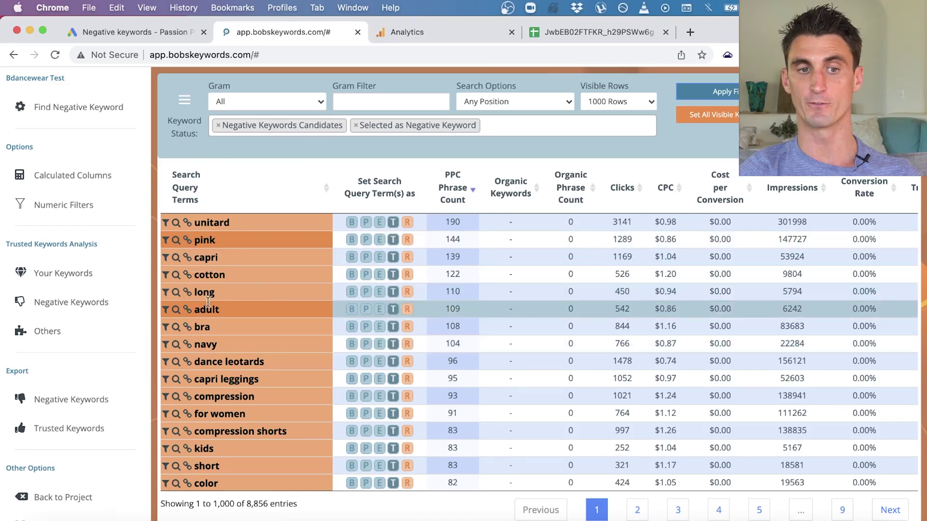
scroll(207, 301, "down", 15)
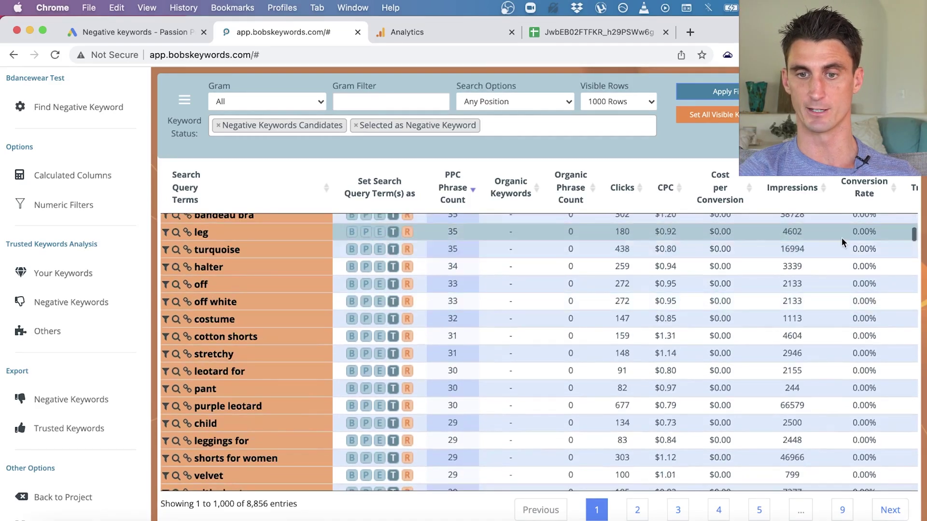
scroll(841, 238, "down", 10)
scroll(842, 237, "down", 15)
scroll(841, 237, "up", 20)
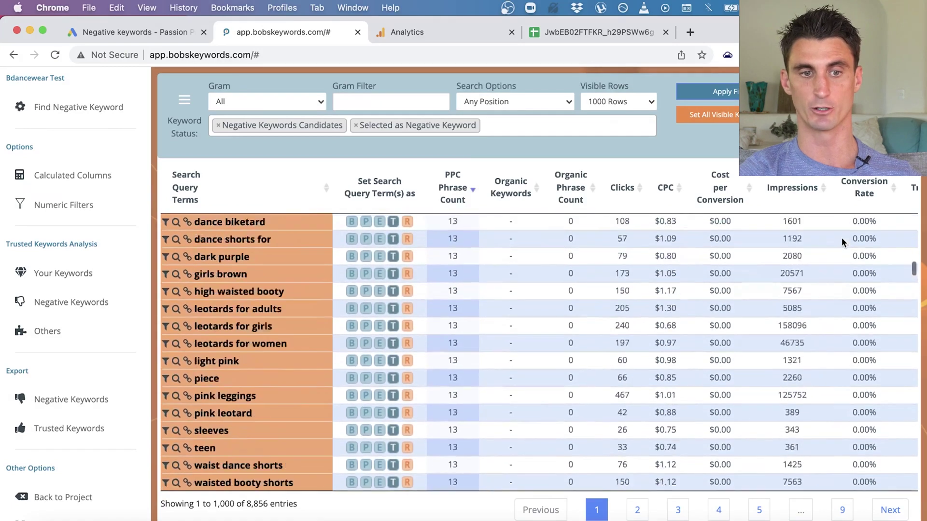
scroll(841, 238, "up", 10)
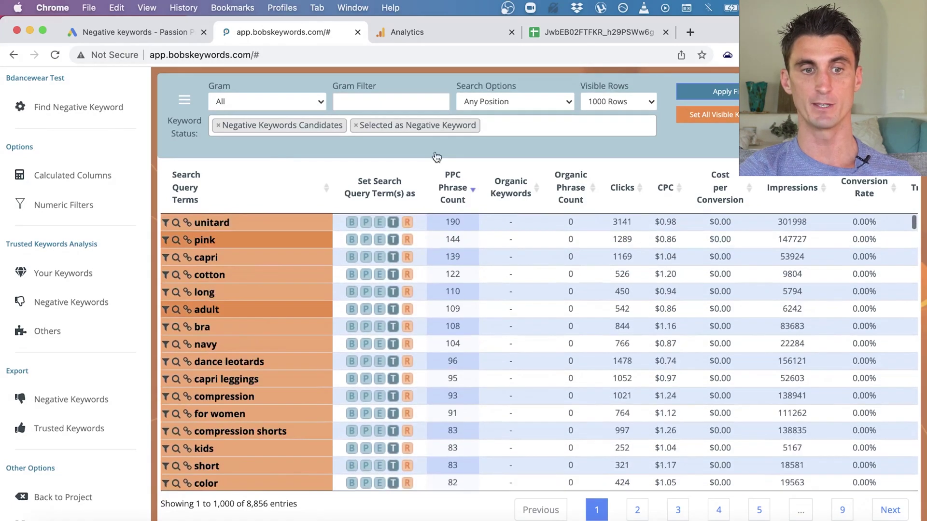
Step: Apply a numeric filter of Clicks > 30 to the candidate table
left_click(58, 209)
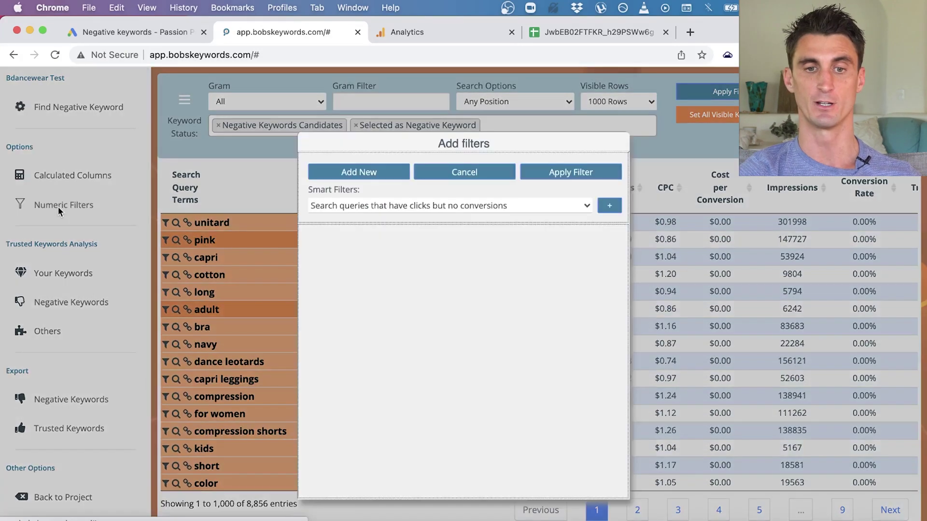
left_click(388, 176)
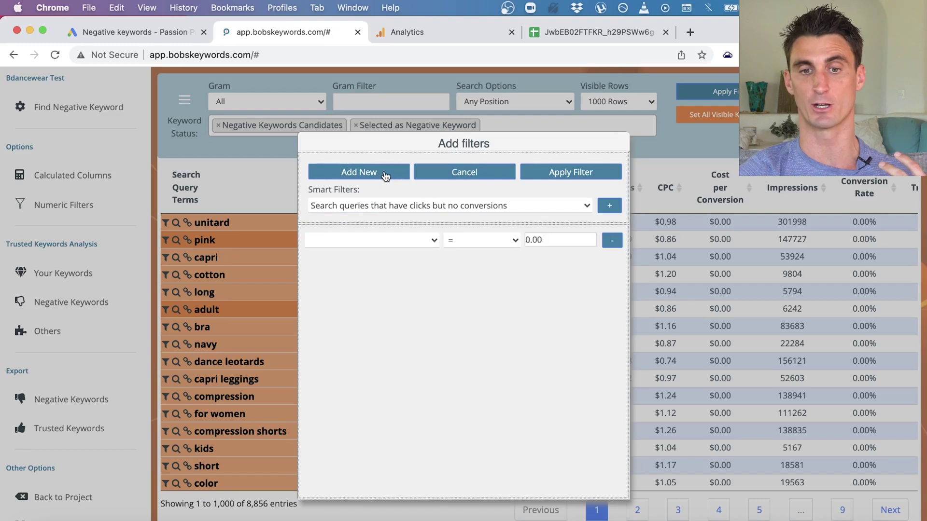
left_click(415, 241)
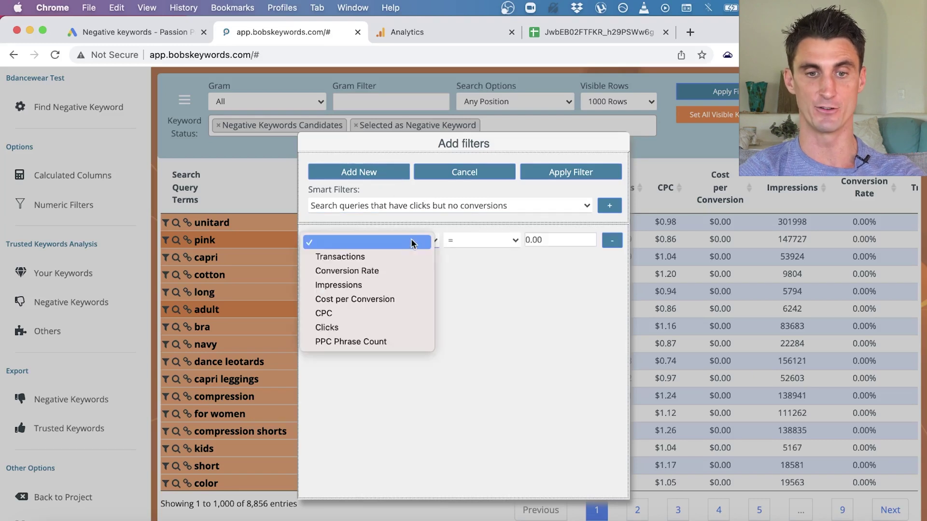
left_click(381, 325)
left_click(485, 240)
left_click(485, 270)
double_click(566, 241)
type("30")
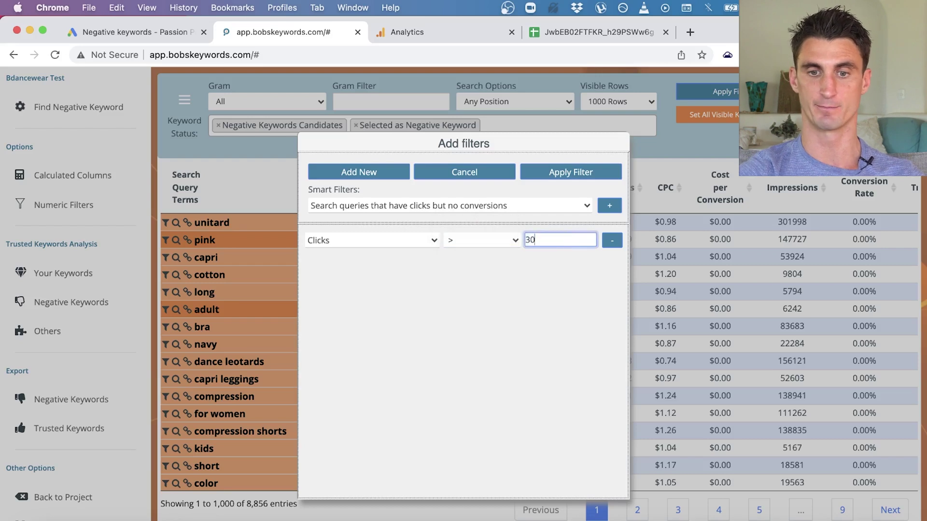
left_click(600, 173)
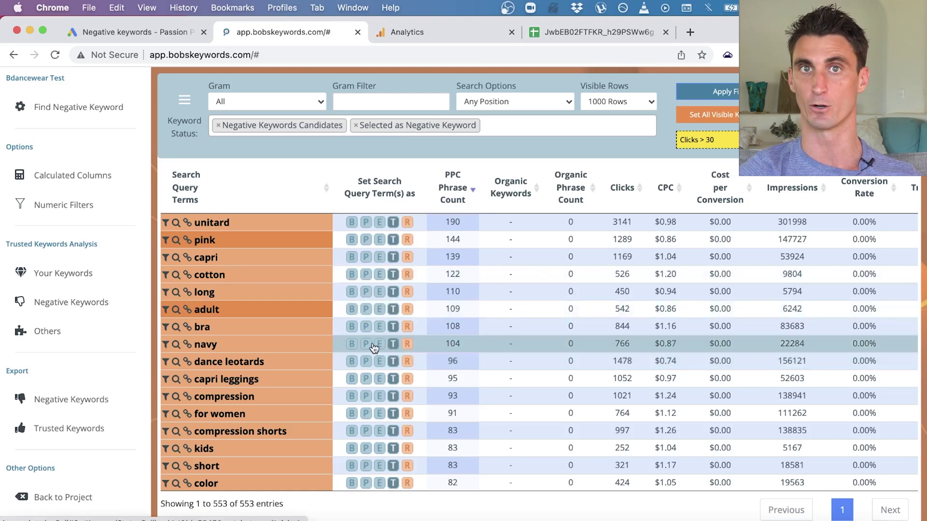
Step: Add a calculated column that multiplies CPC by Clicks (C1 * C2)
left_click(96, 181)
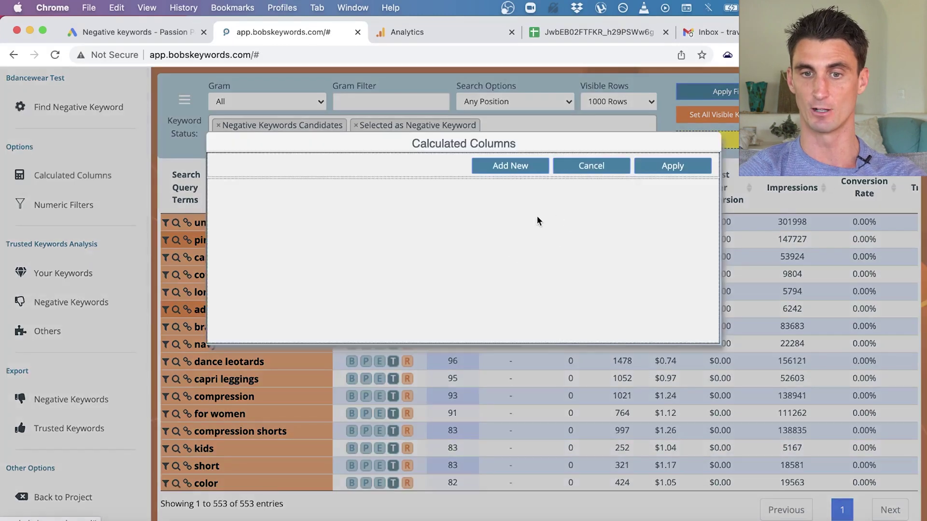
left_click(513, 171)
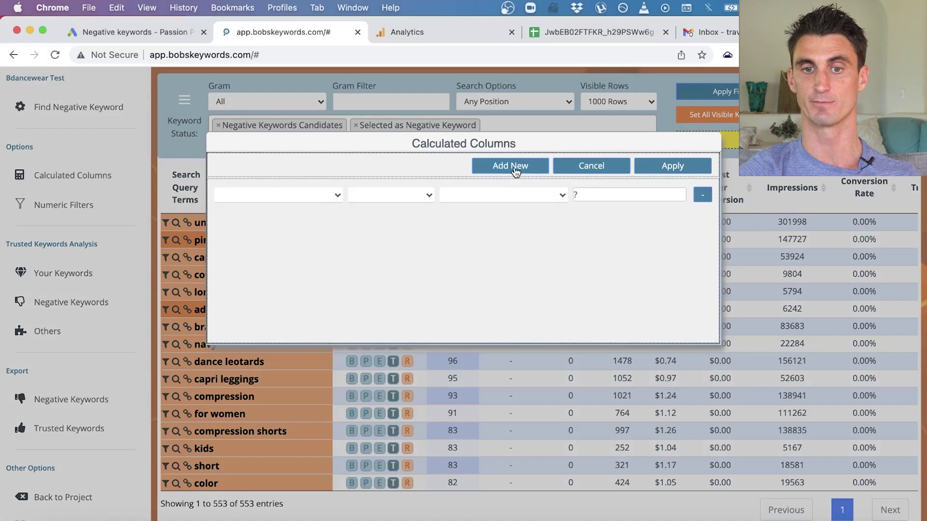
left_click(294, 195)
left_click(290, 267)
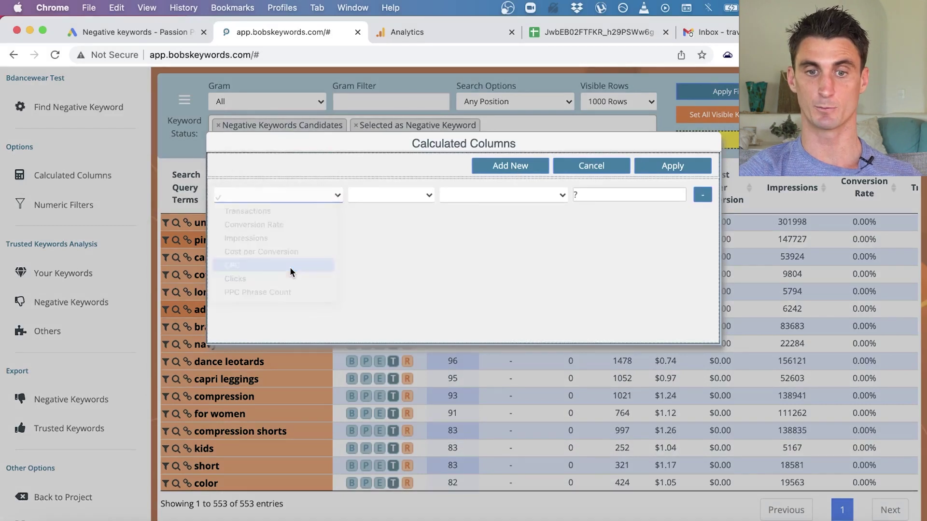
left_click(502, 196)
left_click(502, 278)
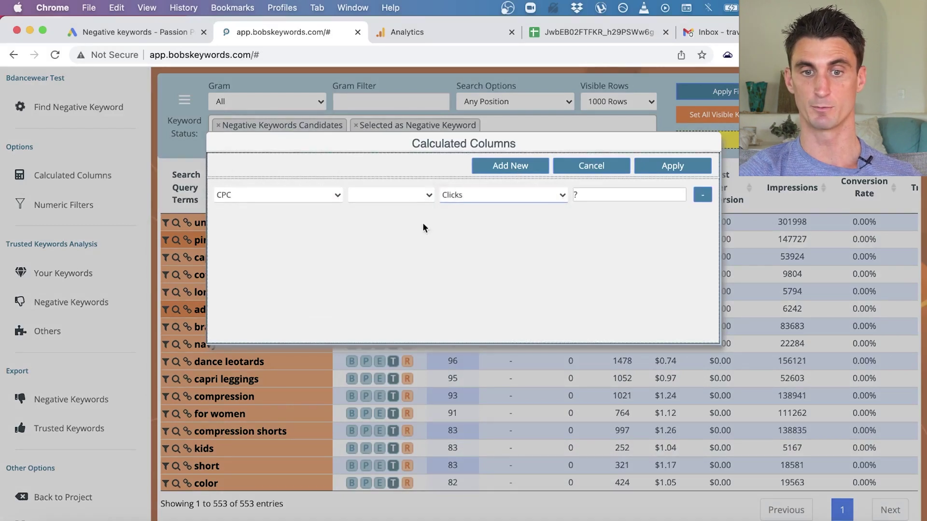
left_click(407, 194)
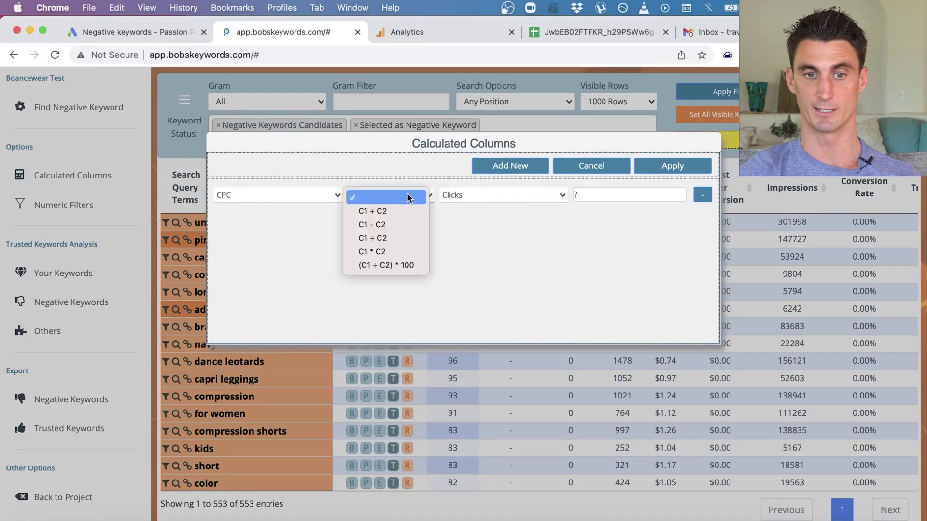
left_click(402, 252)
left_click(684, 176)
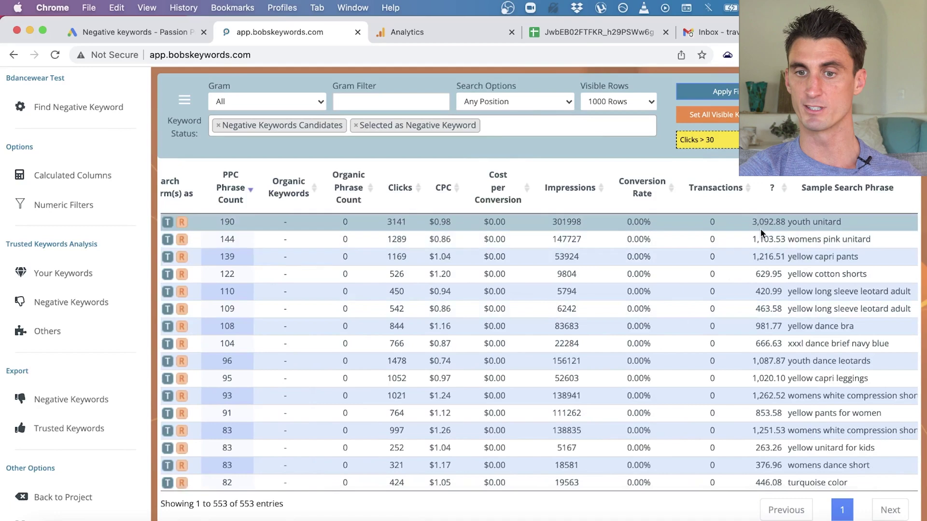
Step: Make capri a phrase and cotton an exact negative, then export the negative keyword list as TXT
scroll(255, 265, "left", 10)
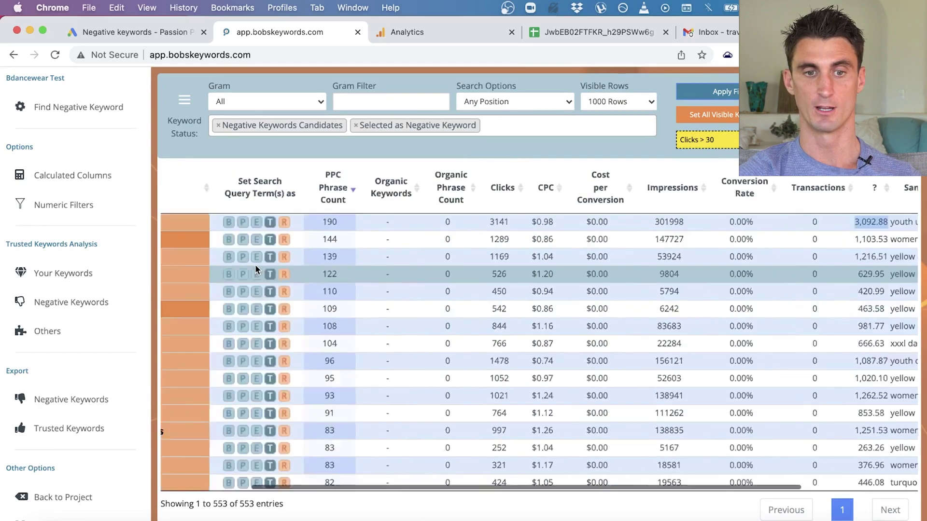
scroll(408, 257, "down", 3)
scroll(483, 265, "up", 3)
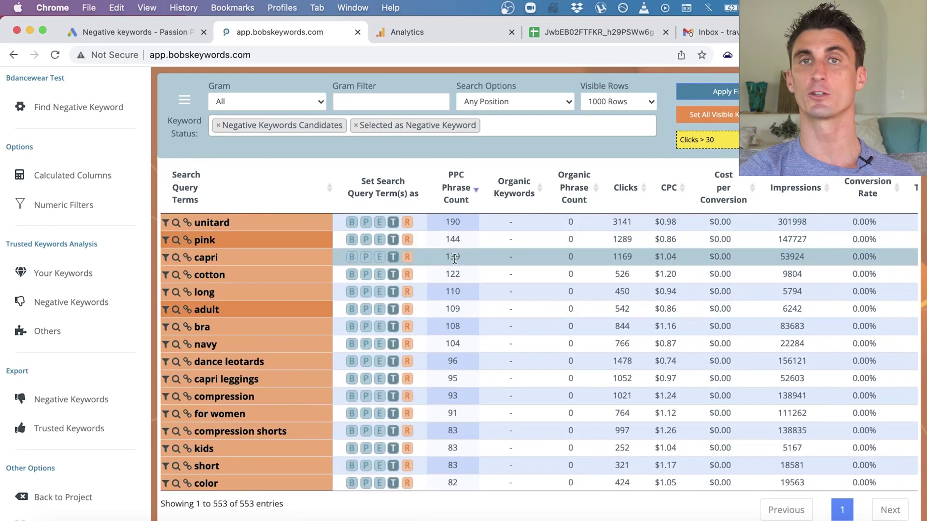
left_click(368, 260)
left_click(381, 277)
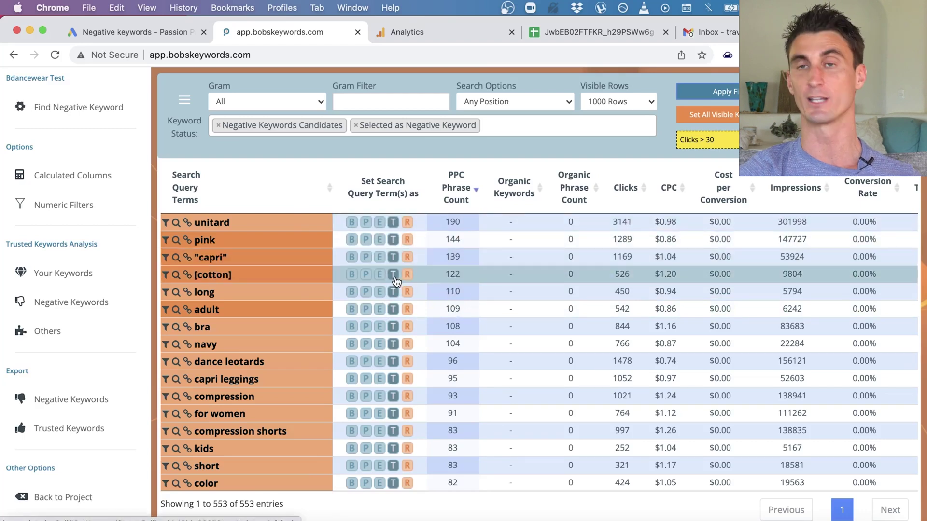
left_click(394, 292)
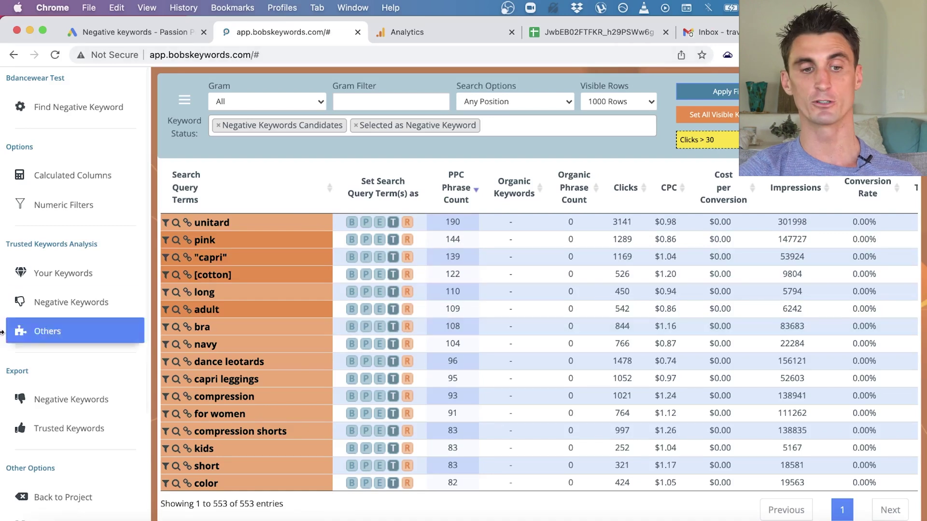
left_click(79, 402)
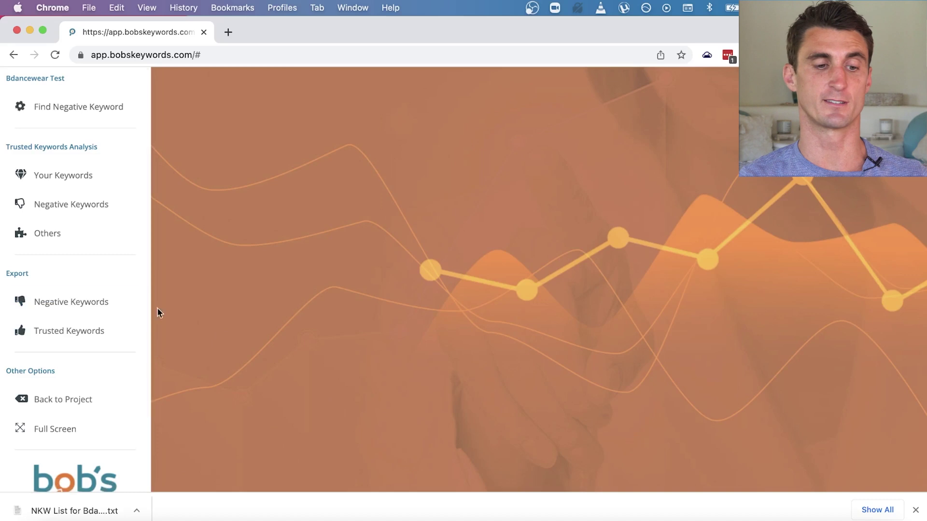
Step: Open the NKW List .txt in TextEdit, enlarge the window, and check the adult and "capri" entries
left_click(78, 511)
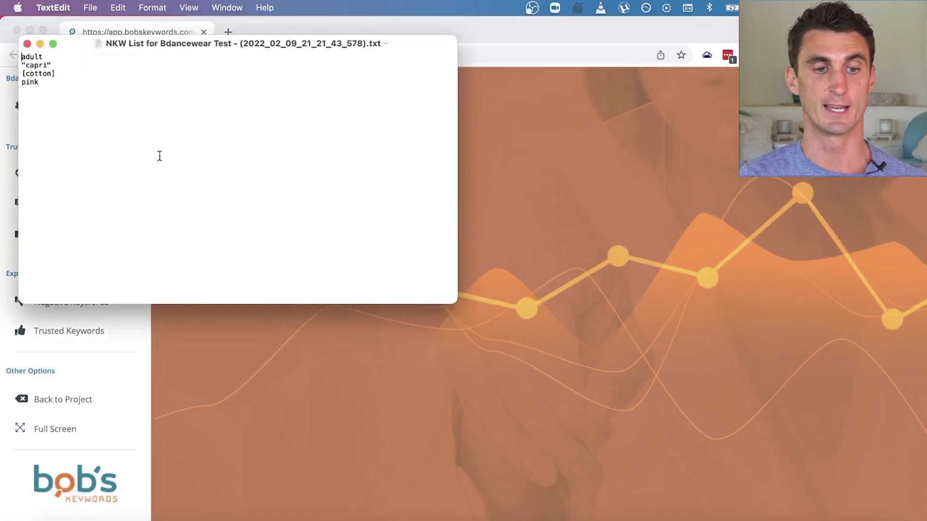
left_click_drag(453, 302, 723, 470)
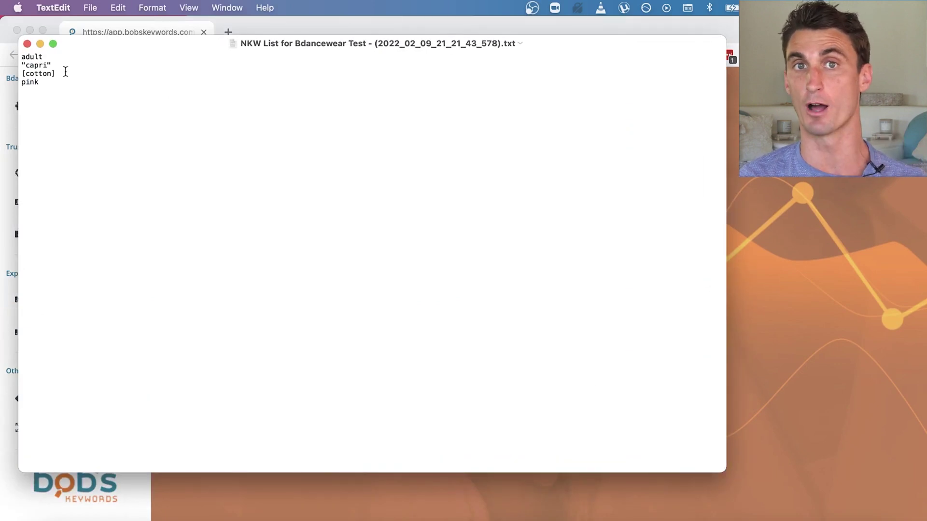
triple_click(39, 58)
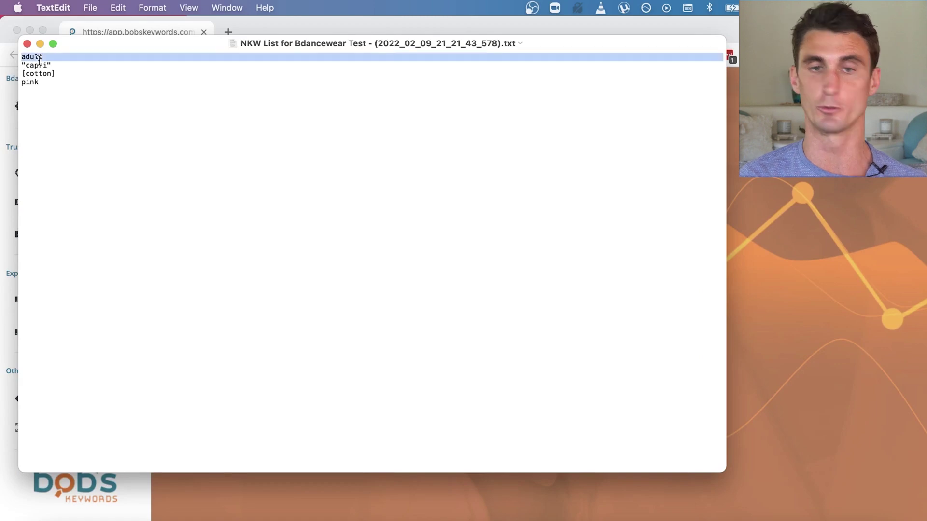
left_click(75, 72)
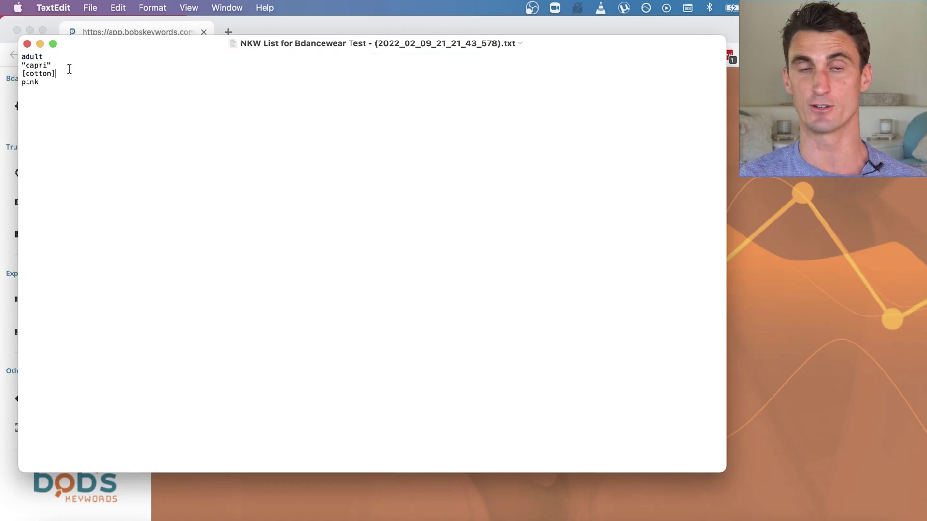
triple_click(52, 67)
left_click_drag(53, 67, 21, 67)
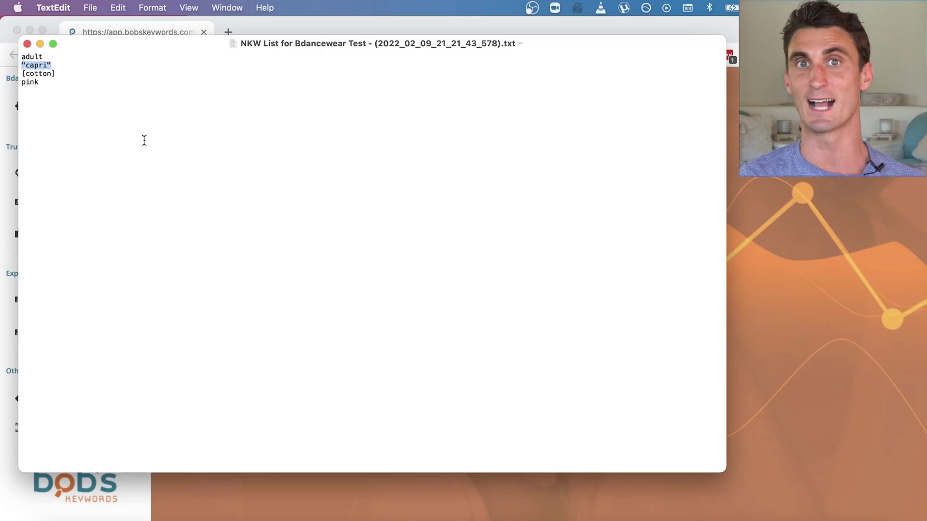
left_click(160, 140)
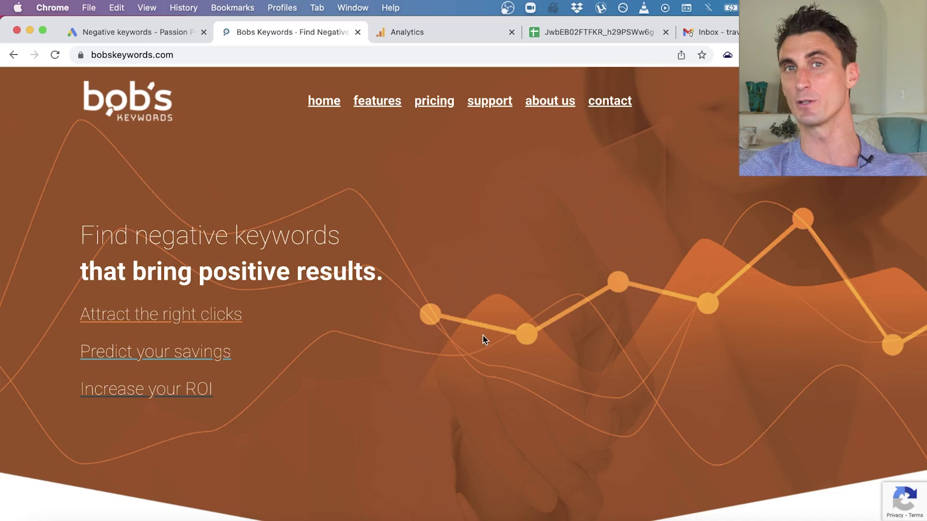
Step: Scroll down to the pricing table, from the free 5,000-row tier to $119.90 monthly
scroll(484, 338, "down", 10)
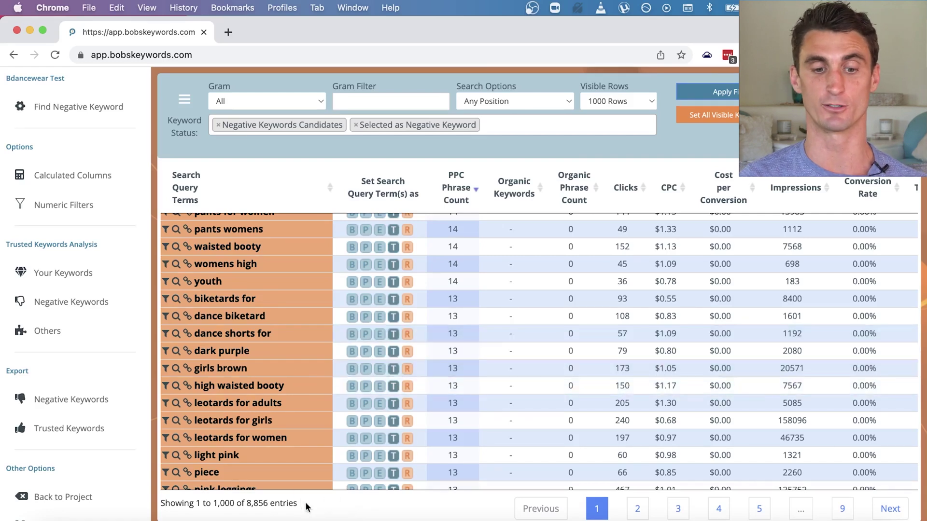
scroll(316, 508, "down", 2)
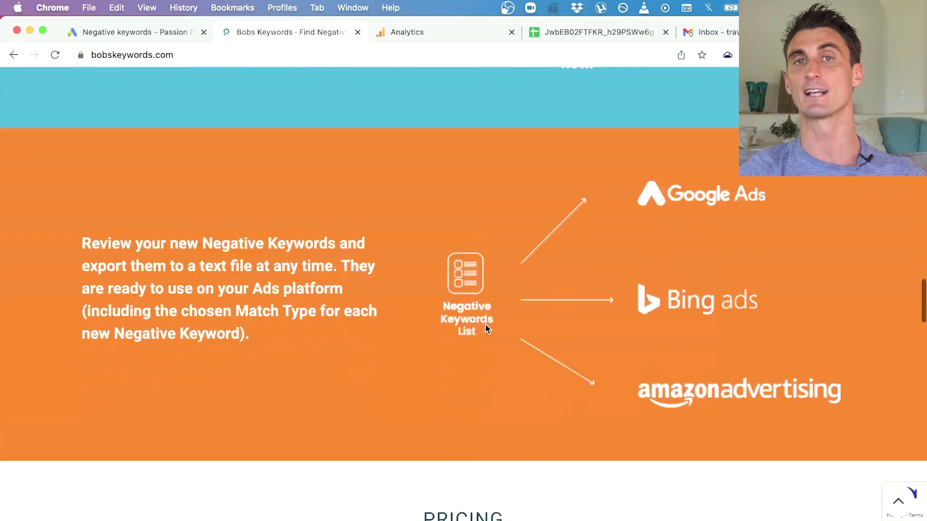
scroll(485, 323, "down", 10)
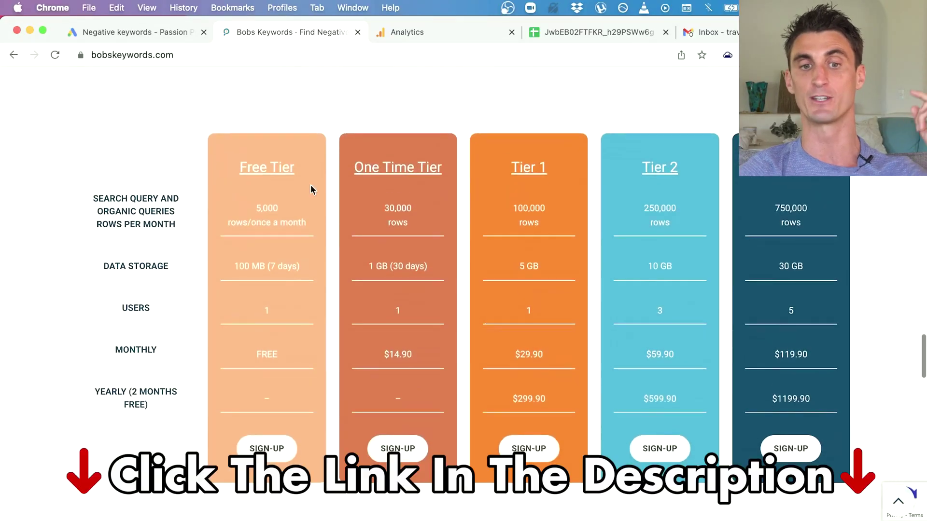